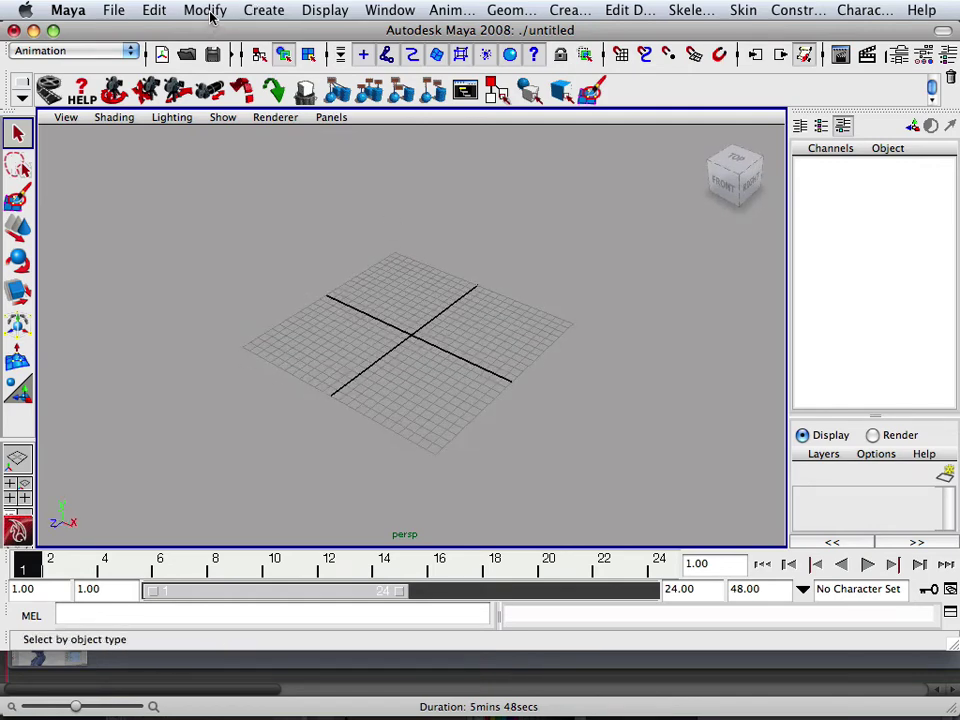
- Show the File > Project submenu with its New, Edit Current and Set options
{"action": "left_click", "coordinate": [113, 10]}
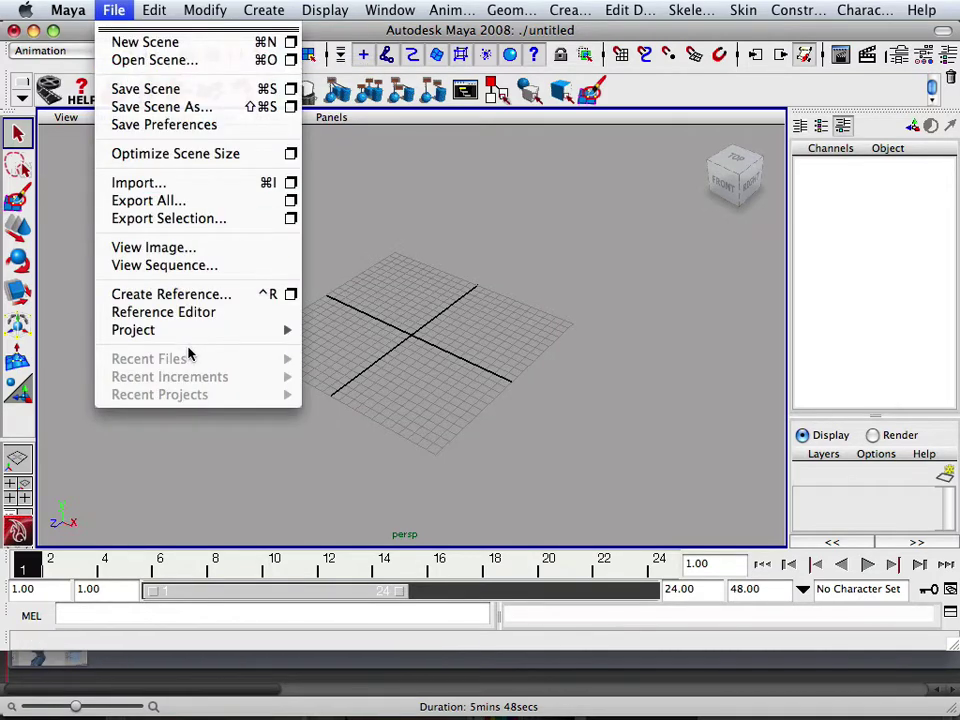
{"action": "mouse_move", "coordinate": [147, 338]}
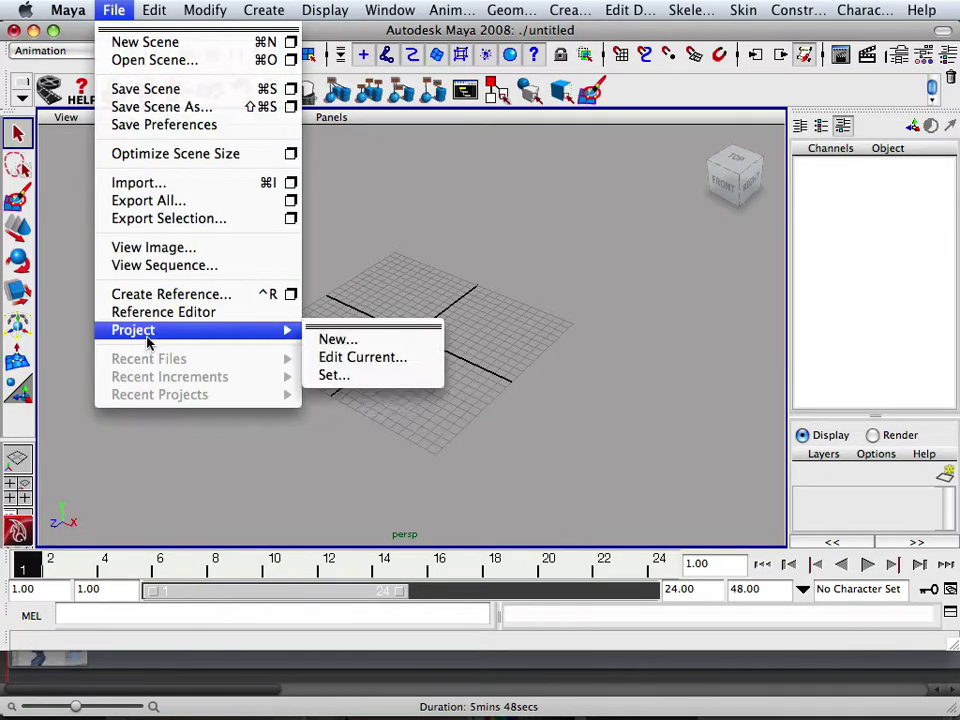
- Create the project New_Project located in the Desktop folder 'the soldier'
{"action": "left_click", "coordinate": [349, 344]}
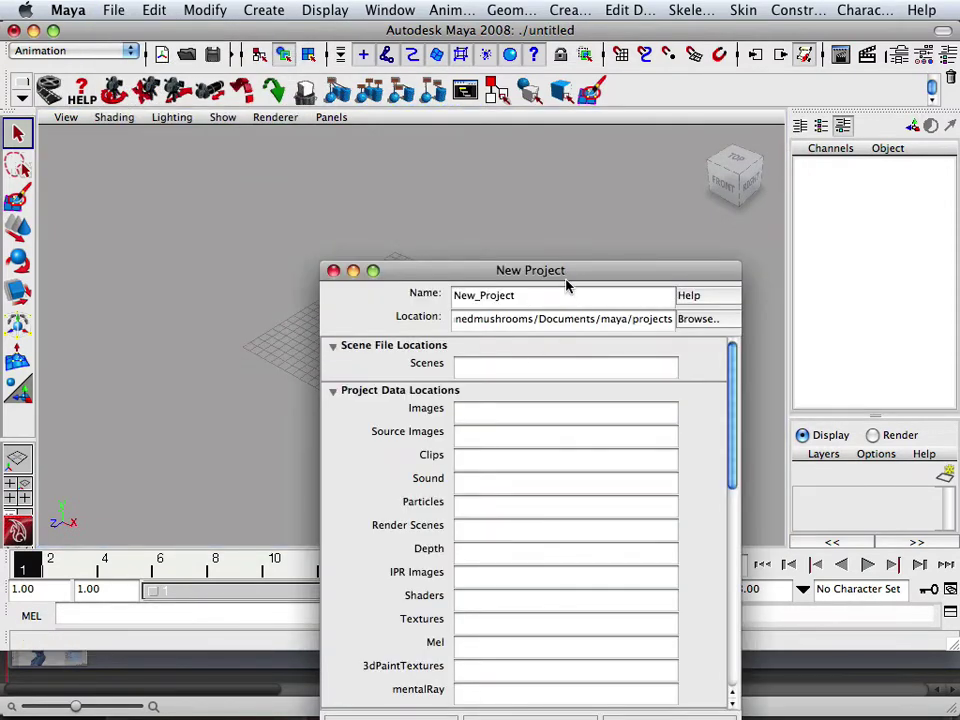
{"action": "left_click_drag", "start_coordinate": [566, 282], "coordinate": [439, 204]}
{"action": "left_click", "coordinate": [555, 240]}
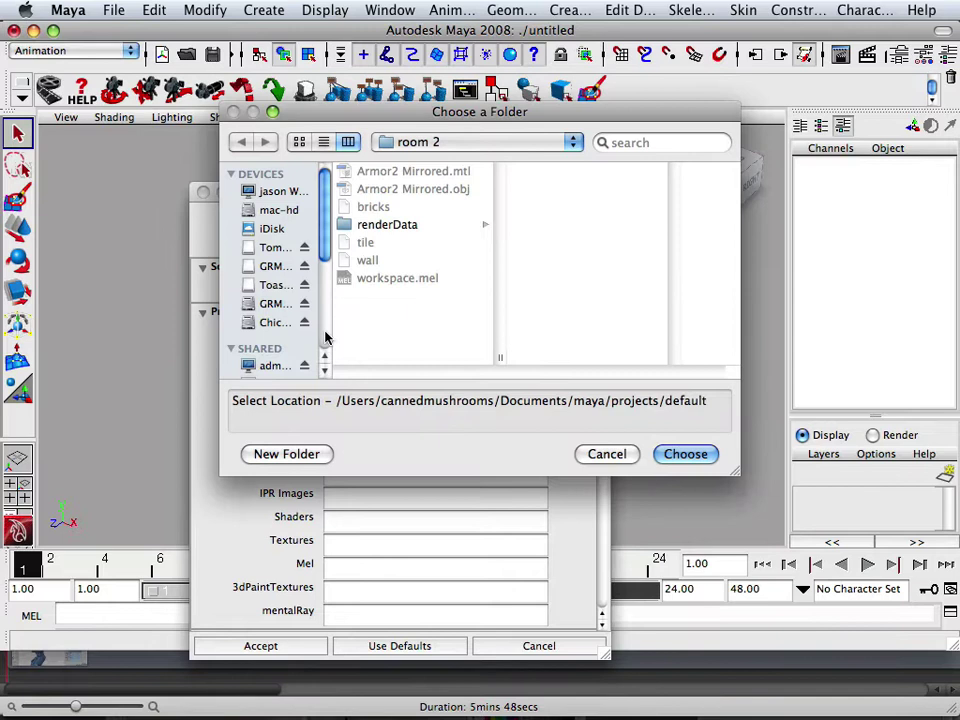
{"action": "scroll", "coordinate": [326, 290], "scroll_direction": "down", "scroll_amount": 8}
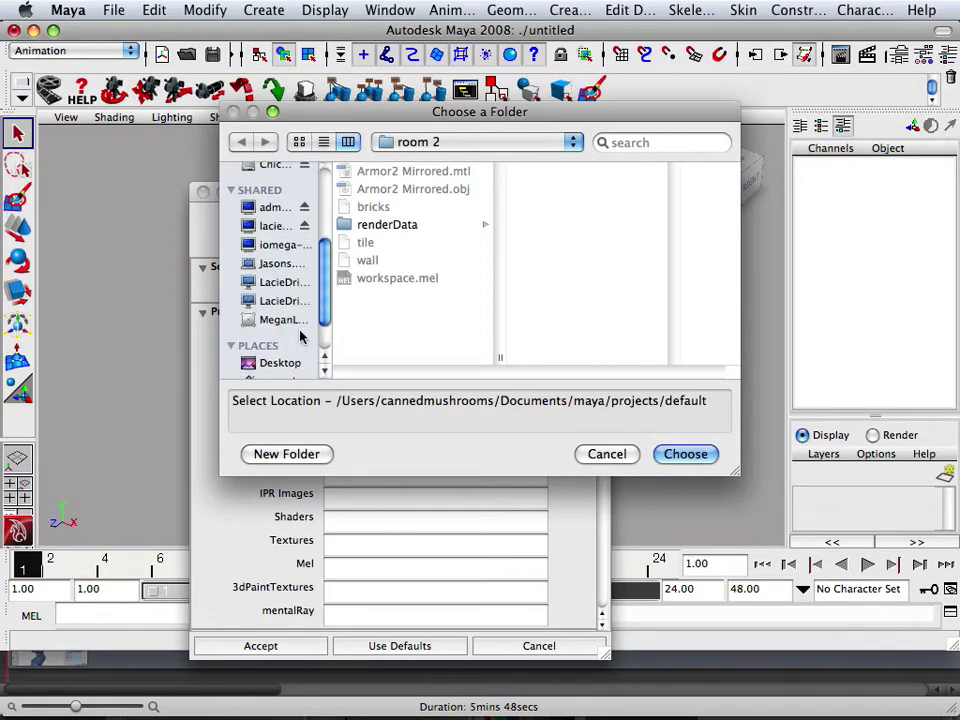
{"action": "left_click", "coordinate": [285, 363]}
{"action": "scroll", "coordinate": [450, 285], "scroll_direction": "down", "scroll_amount": 5}
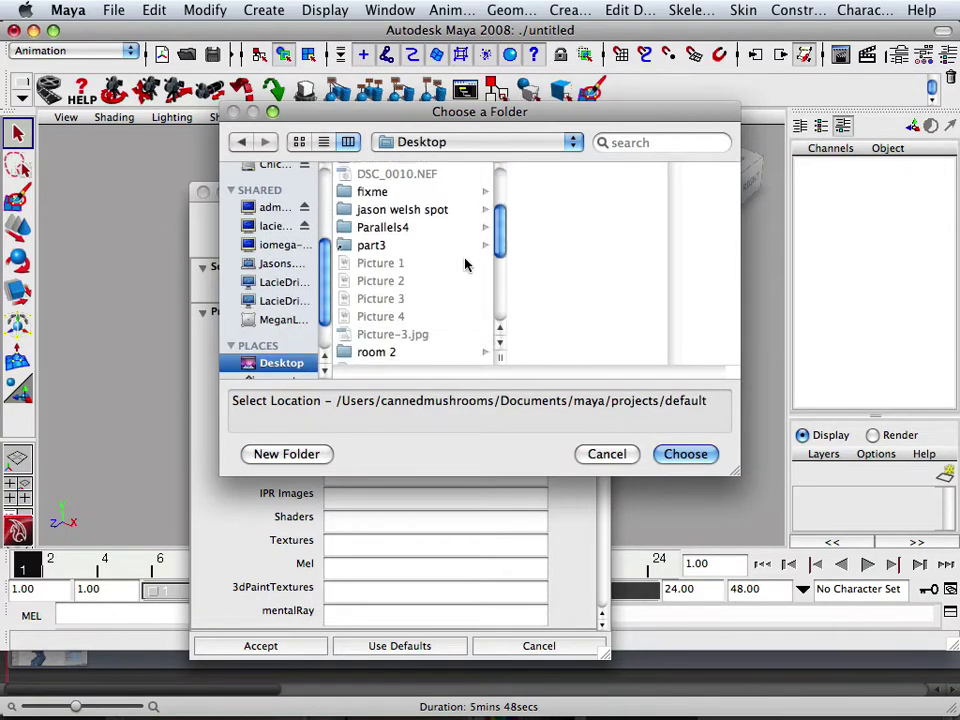
{"action": "scroll", "coordinate": [465, 264], "scroll_direction": "down", "scroll_amount": 5}
{"action": "left_click", "coordinate": [420, 257]}
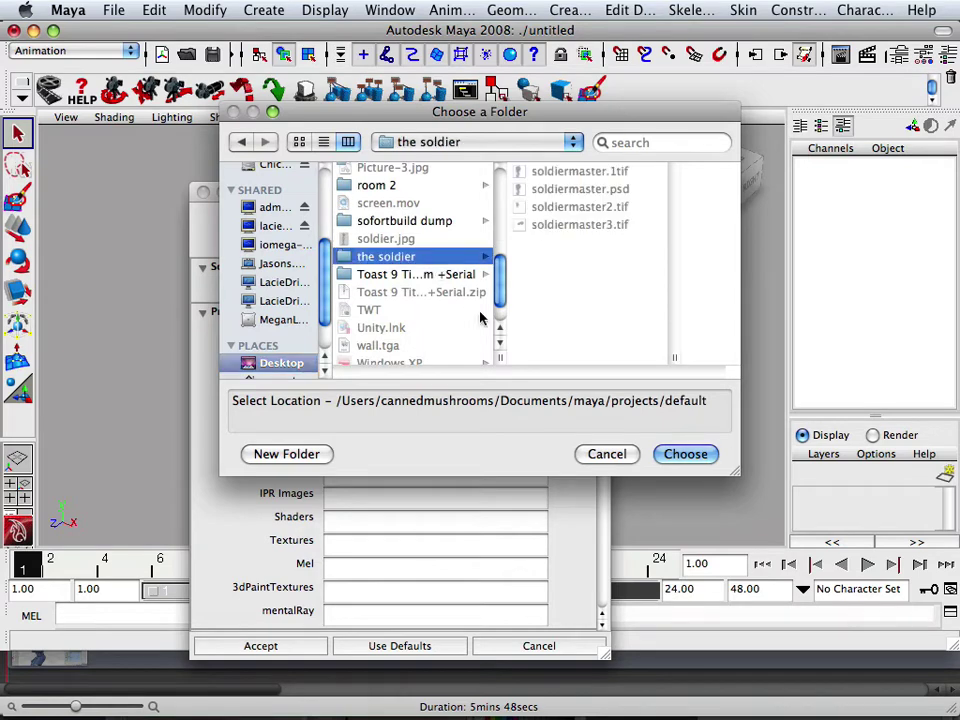
{"action": "left_click", "coordinate": [683, 454]}
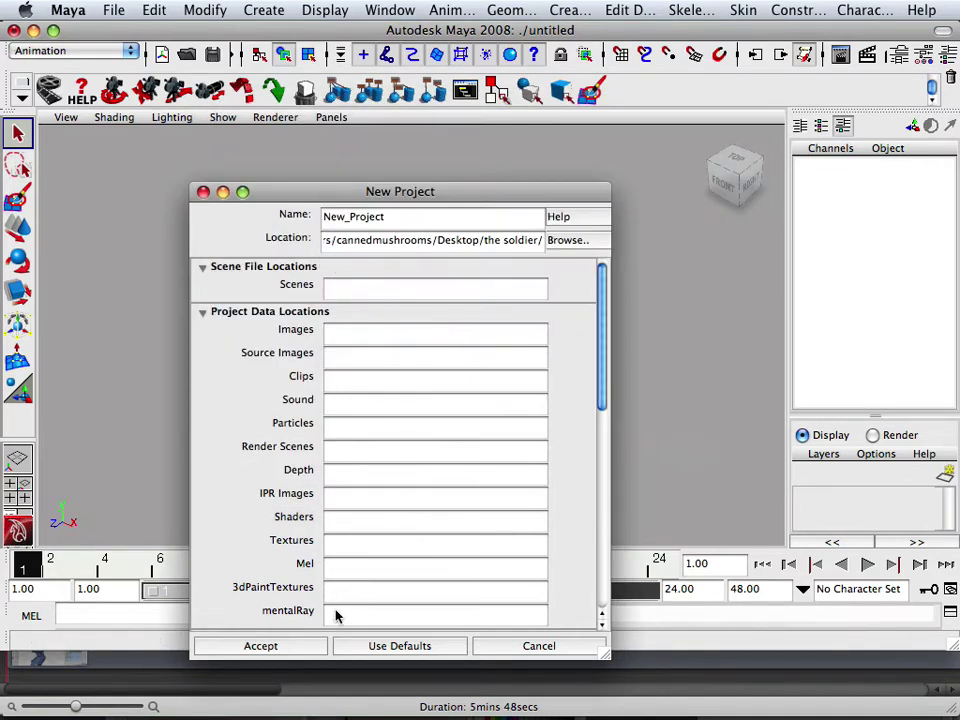
{"action": "left_click", "coordinate": [266, 647]}
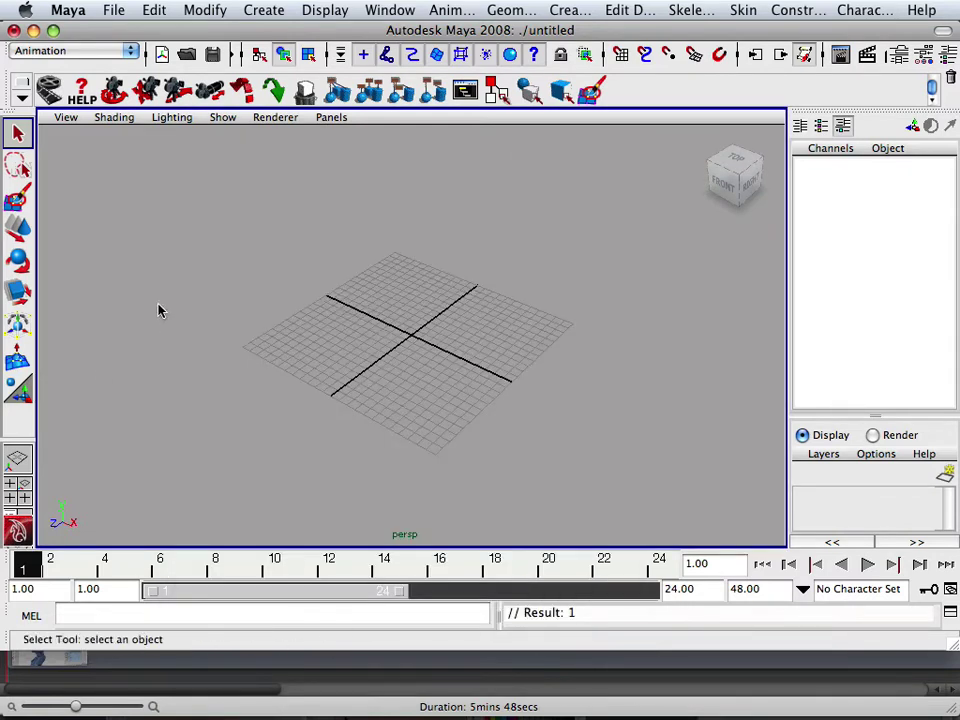
- Open Hypershade from Window > Rendering Editors and move its window up and left
{"action": "left_click", "coordinate": [309, 10]}
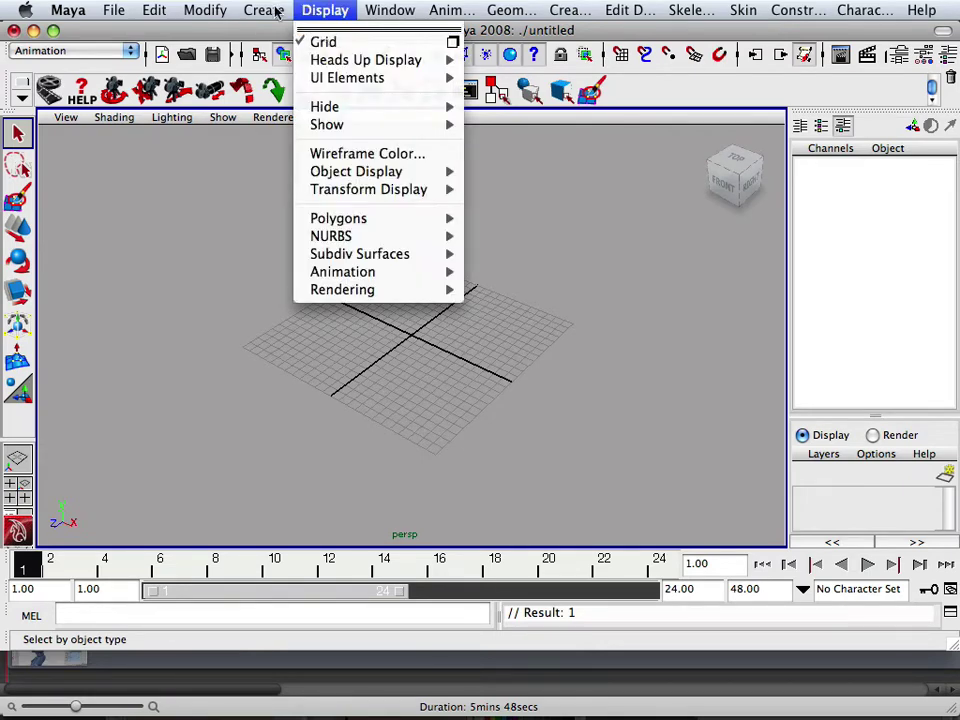
{"action": "mouse_move", "coordinate": [265, 8]}
{"action": "mouse_move", "coordinate": [325, 10]}
{"action": "mouse_move", "coordinate": [287, 58]}
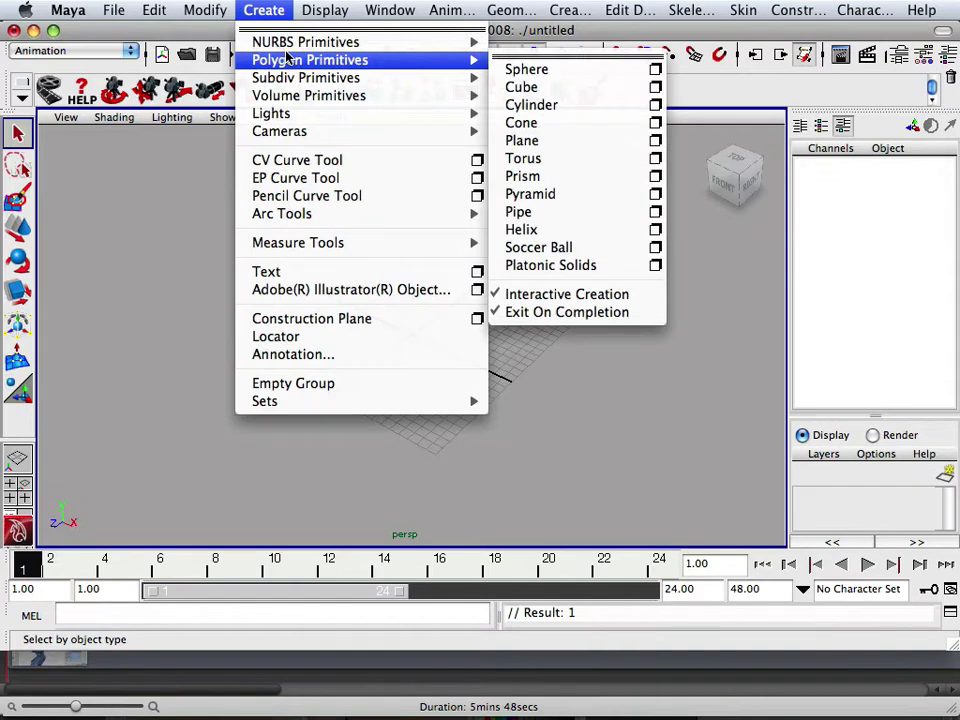
{"action": "mouse_move", "coordinate": [390, 12]}
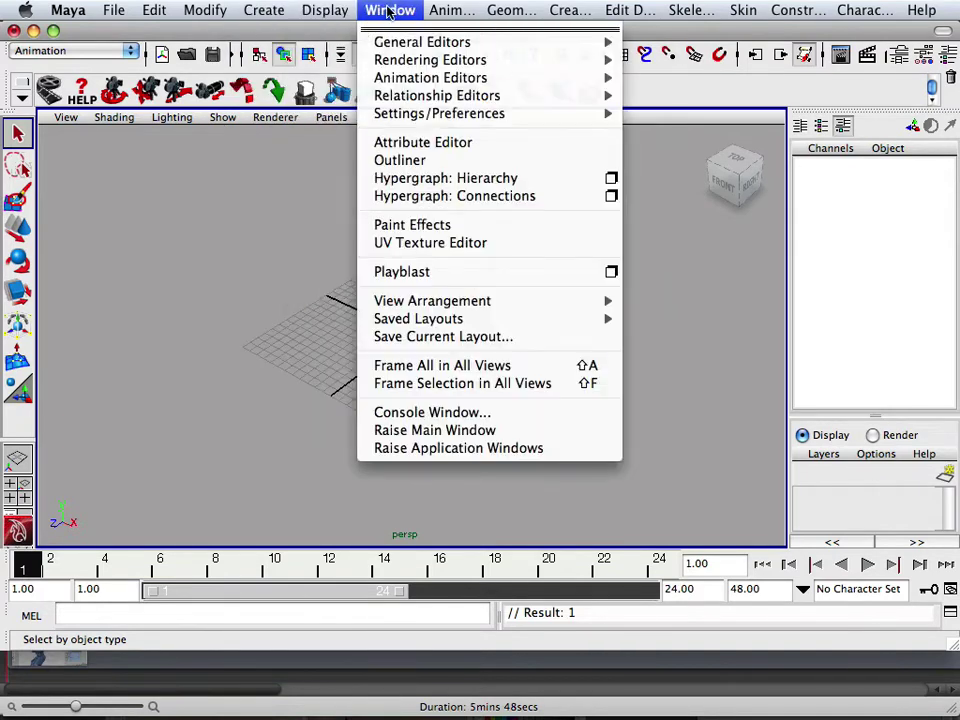
{"action": "mouse_move", "coordinate": [407, 66]}
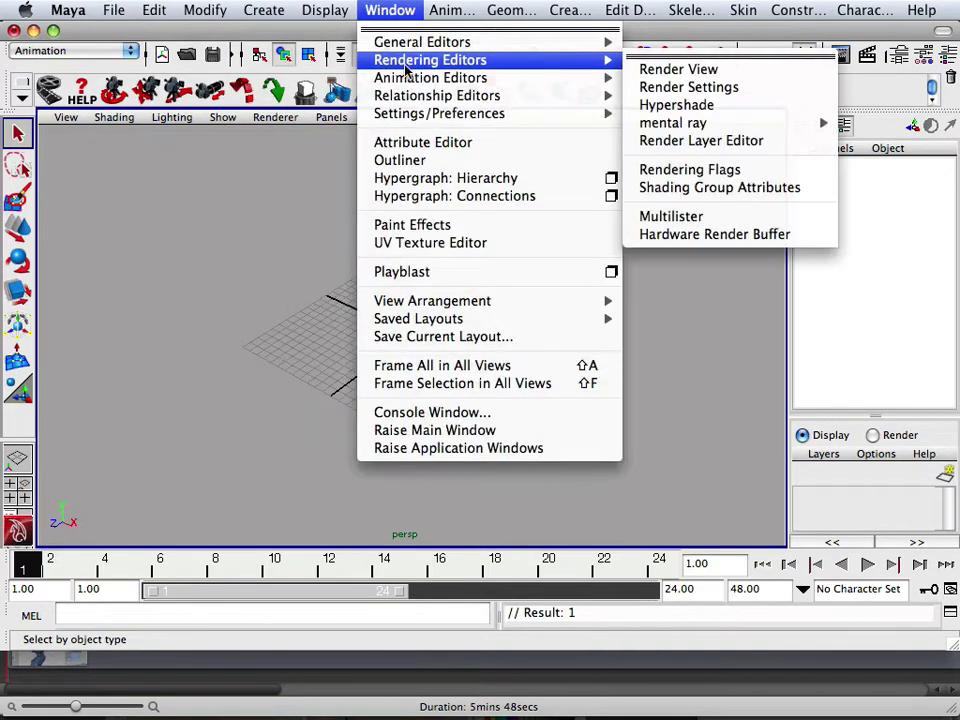
{"action": "left_click", "coordinate": [645, 104]}
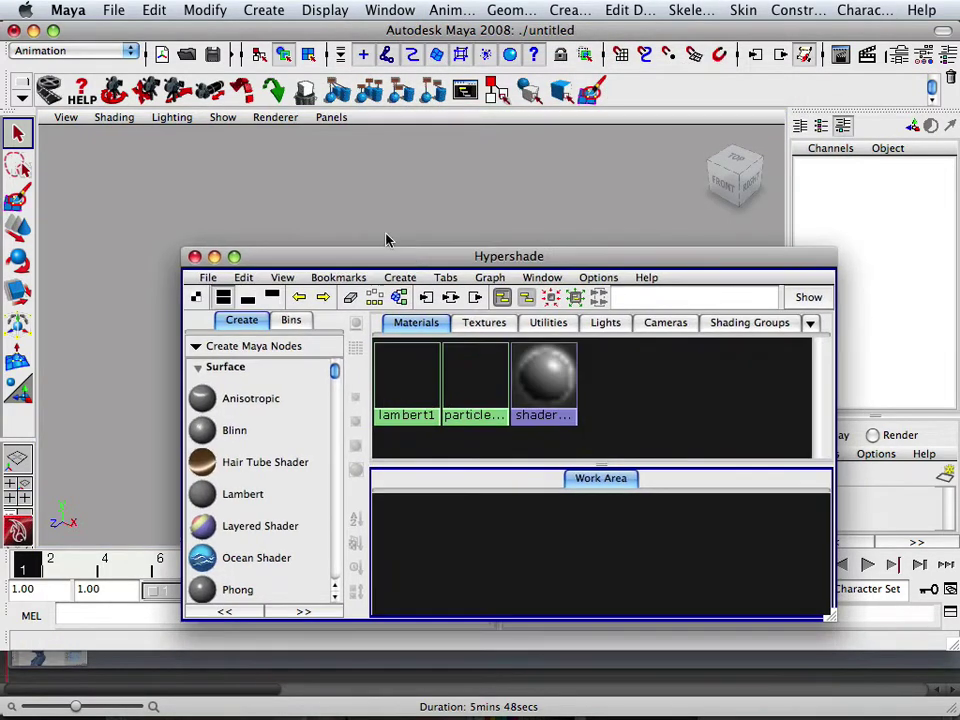
{"action": "left_click_drag", "start_coordinate": [380, 257], "coordinate": [235, 126]}
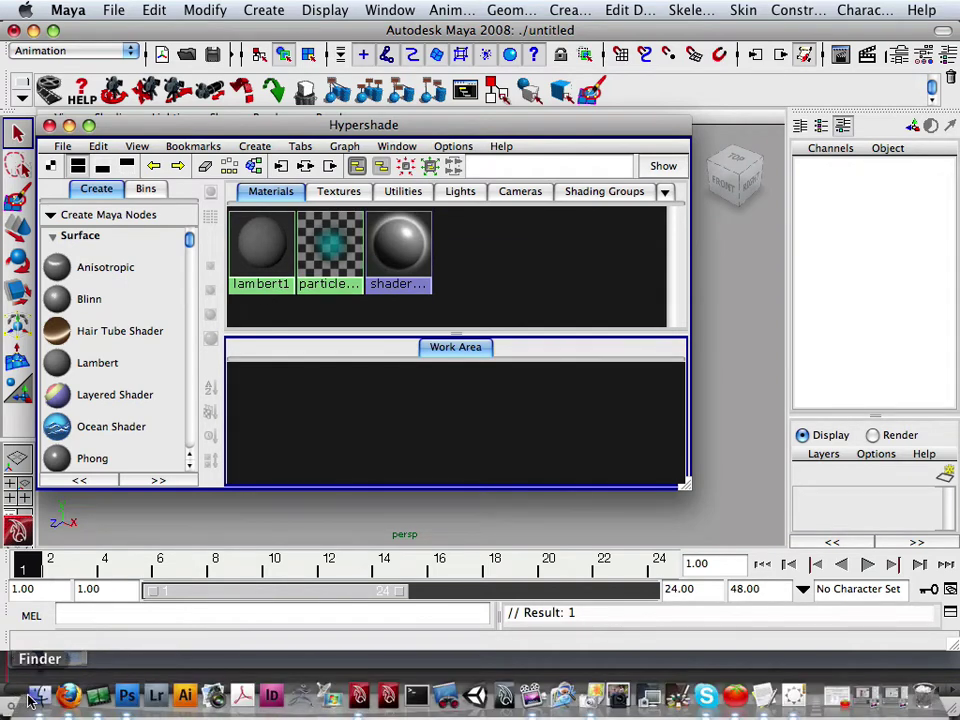
- Show the Desktop folder 'the soldier' in Finder beside Hypershade's Textures tab
{"action": "left_click", "coordinate": [35, 697]}
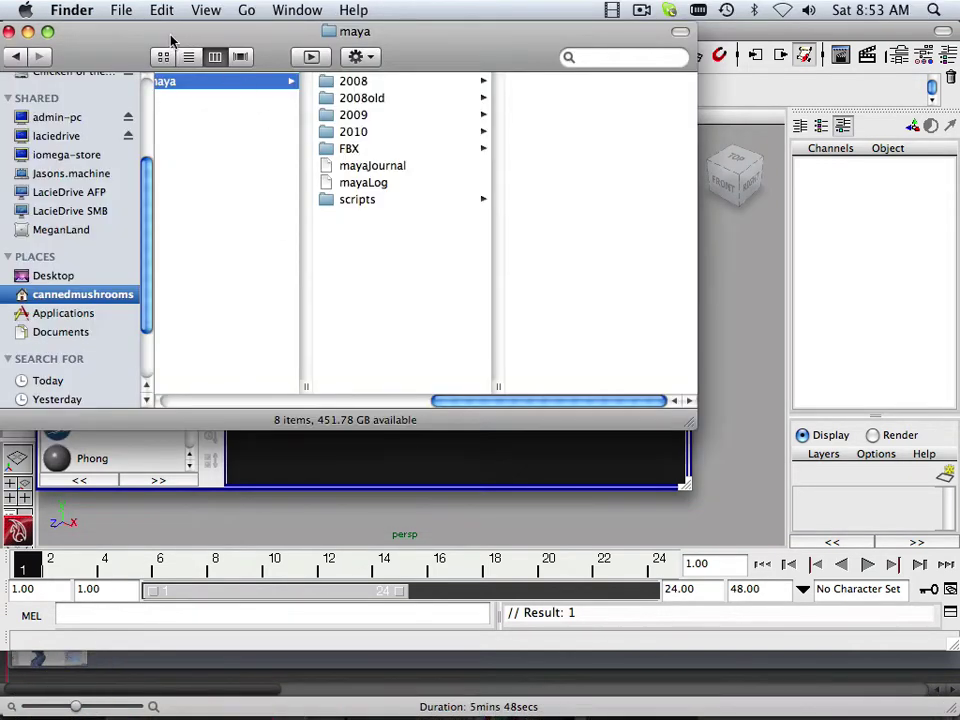
{"action": "left_click_drag", "start_coordinate": [172, 40], "coordinate": [616, 63]}
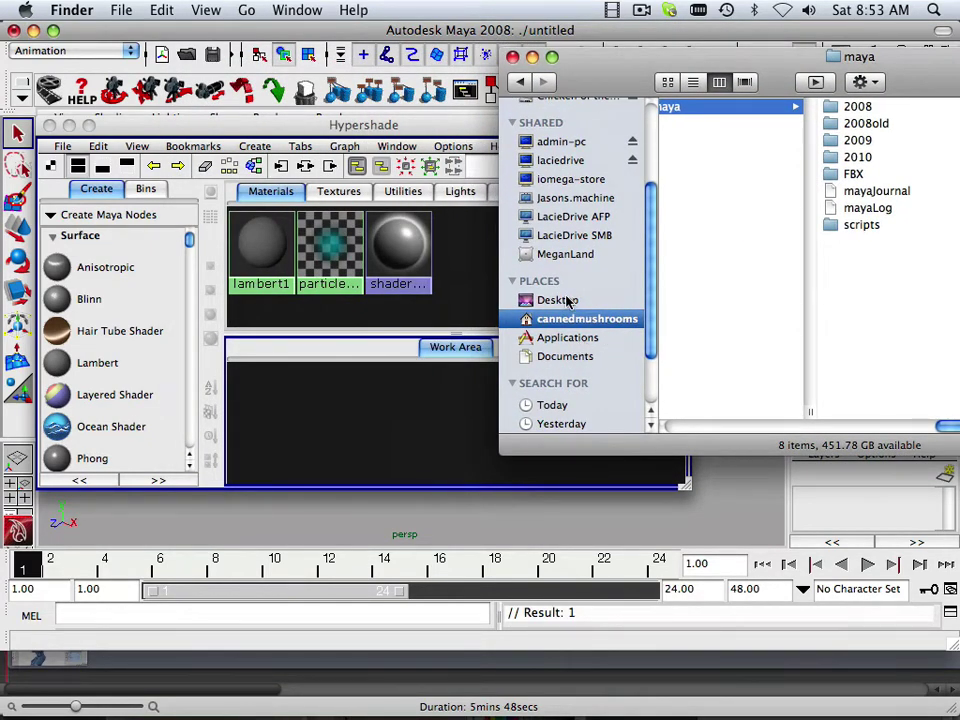
{"action": "left_click", "coordinate": [560, 300]}
{"action": "scroll", "coordinate": [730, 321], "scroll_direction": "down", "scroll_amount": 1}
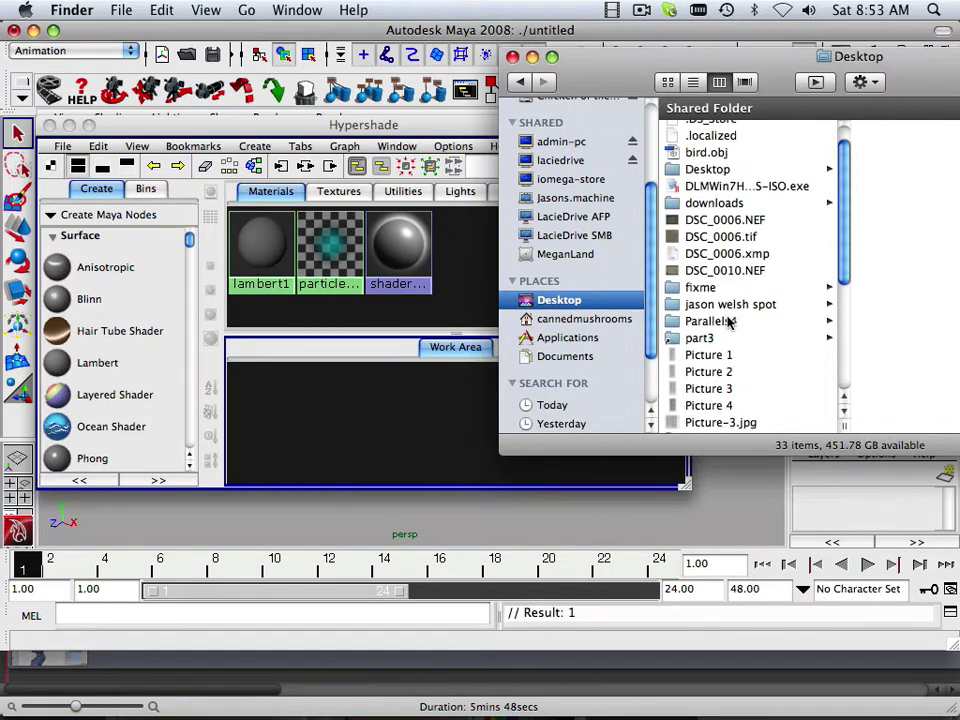
{"action": "scroll", "coordinate": [730, 321], "scroll_direction": "down", "scroll_amount": 5}
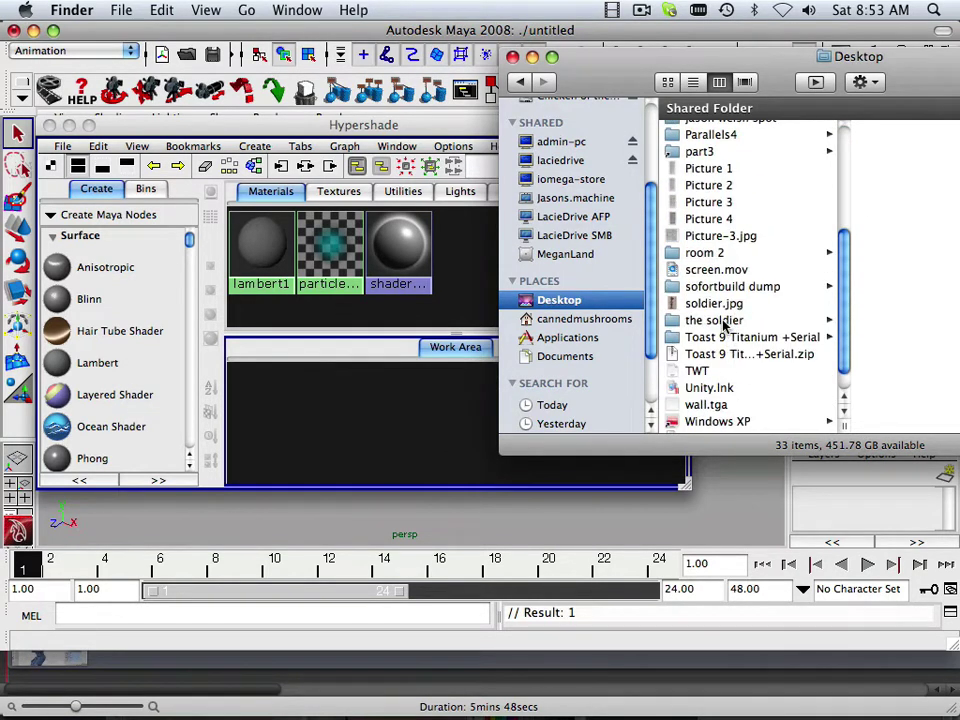
{"action": "left_click", "coordinate": [725, 321]}
{"action": "left_click", "coordinate": [343, 200]}
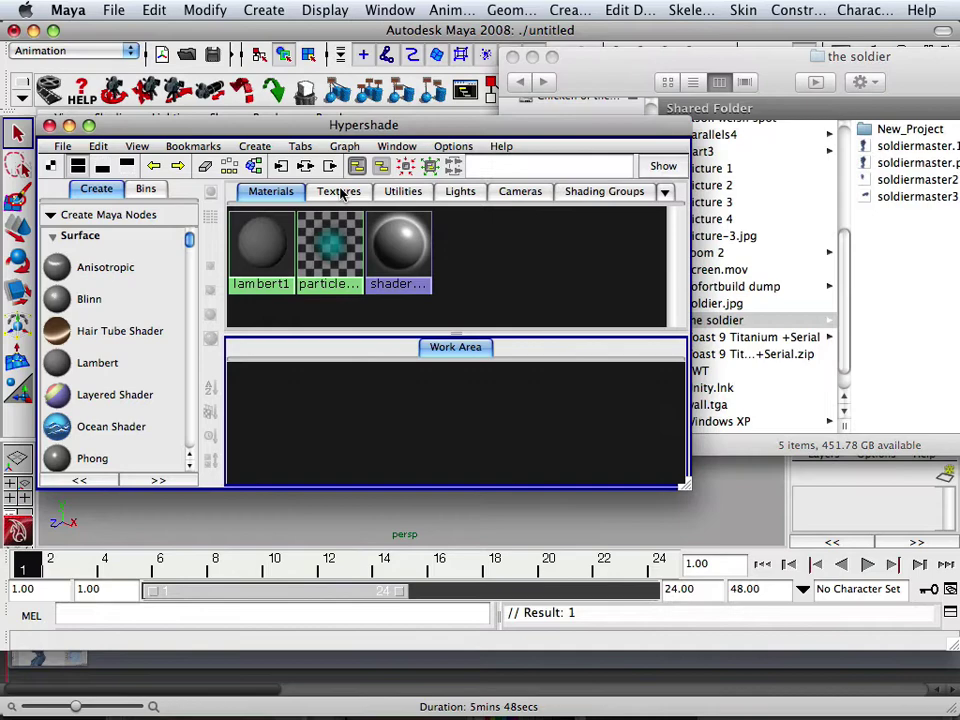
{"action": "left_click", "coordinate": [339, 192]}
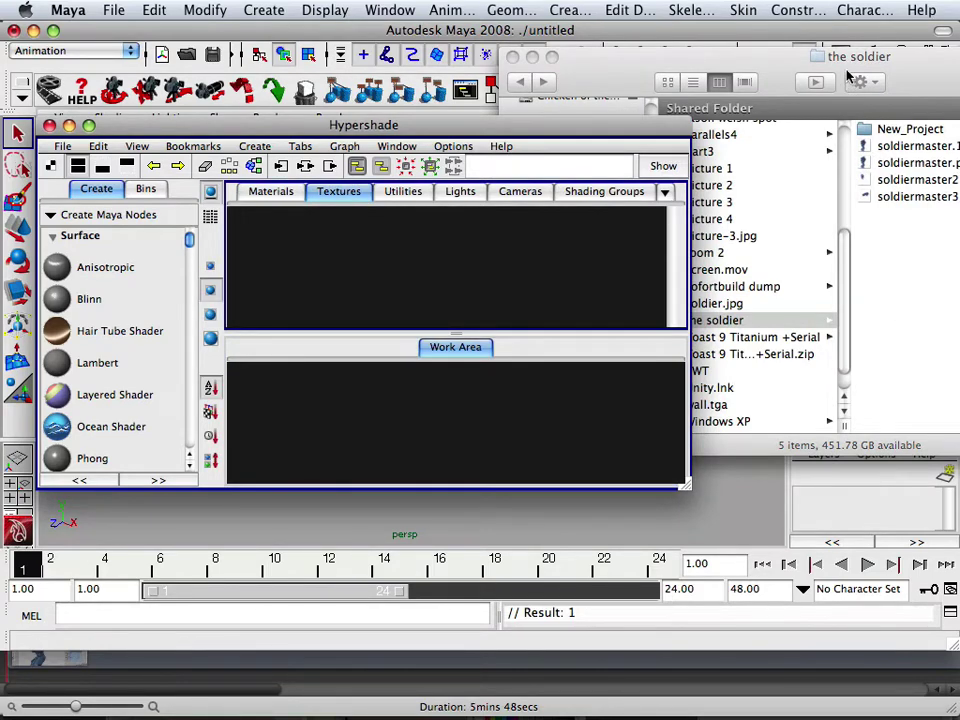
- Drag soldiermaster1.tif, soldiermaster2.tif and soldiermaster3.tif into Hypershade's Textures as file textures
{"action": "left_click_drag", "start_coordinate": [847, 76], "coordinate": [595, 380]}
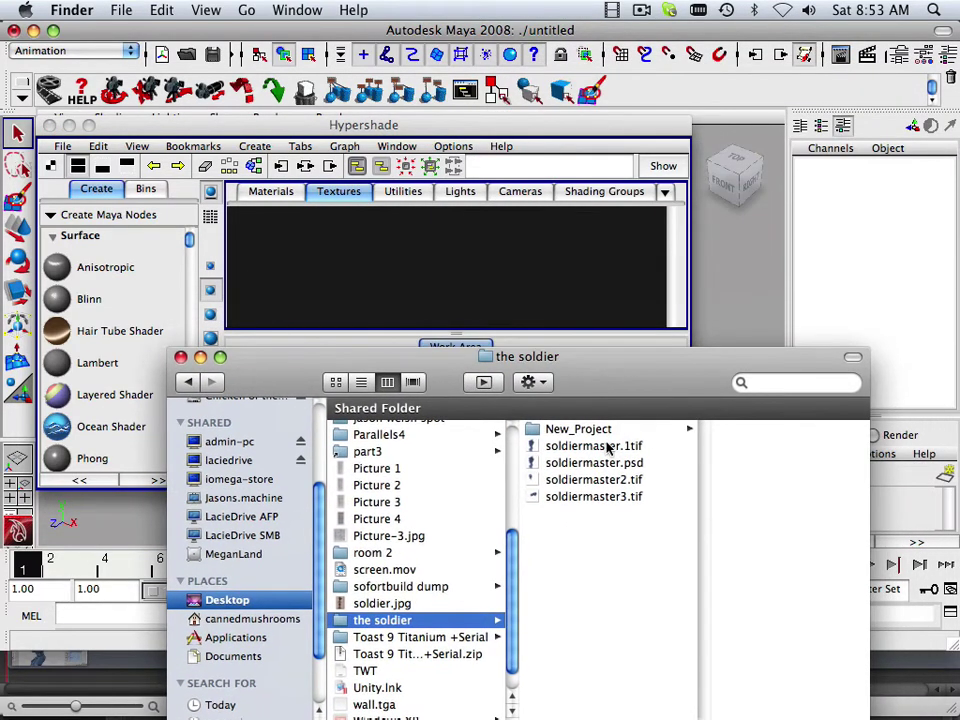
{"action": "left_click", "coordinate": [607, 446]}
{"action": "left_click", "coordinate": [560, 480], "text": "super"}
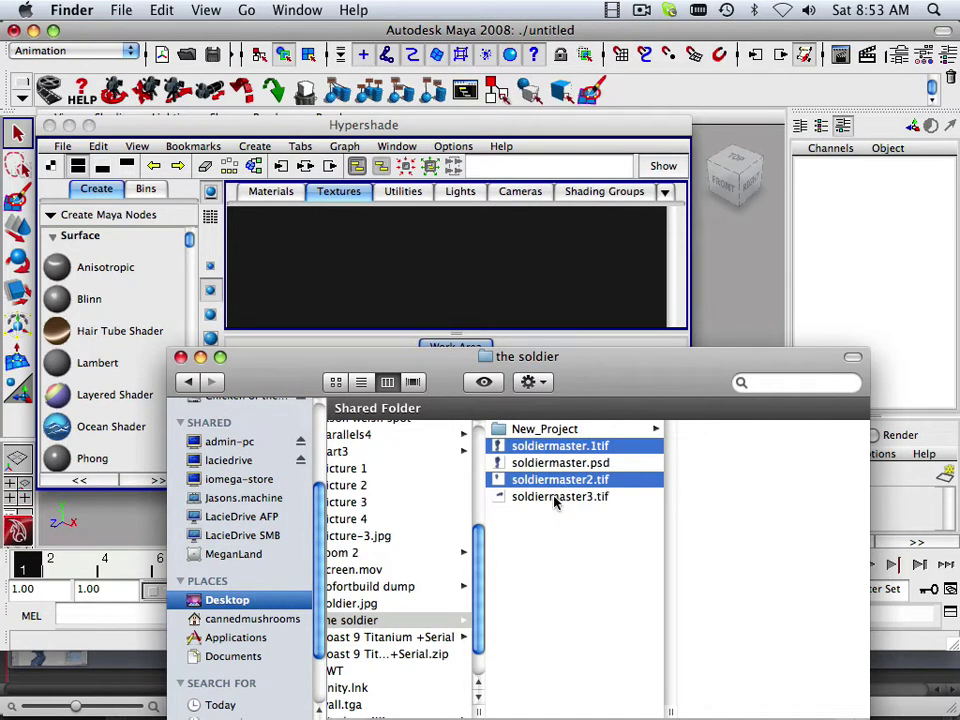
{"action": "left_click", "coordinate": [558, 497], "text": "super"}
{"action": "left_click_drag", "start_coordinate": [560, 505], "coordinate": [420, 294]}
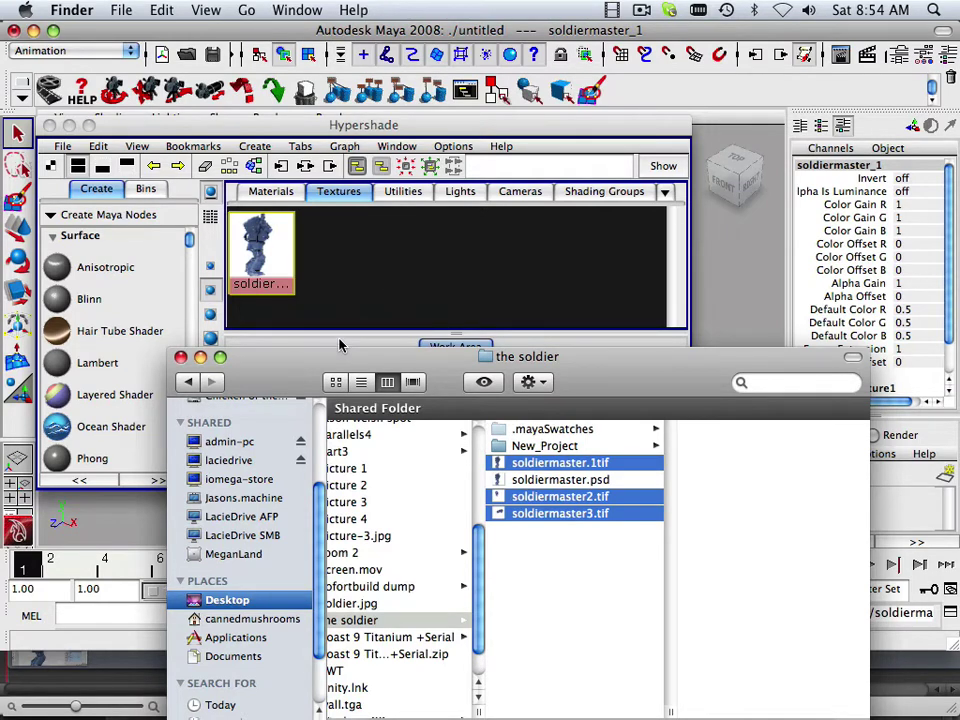
{"action": "left_click", "coordinate": [414, 311]}
{"action": "left_click", "coordinate": [547, 495]}
{"action": "left_click_drag", "start_coordinate": [547, 495], "coordinate": [490, 390]}
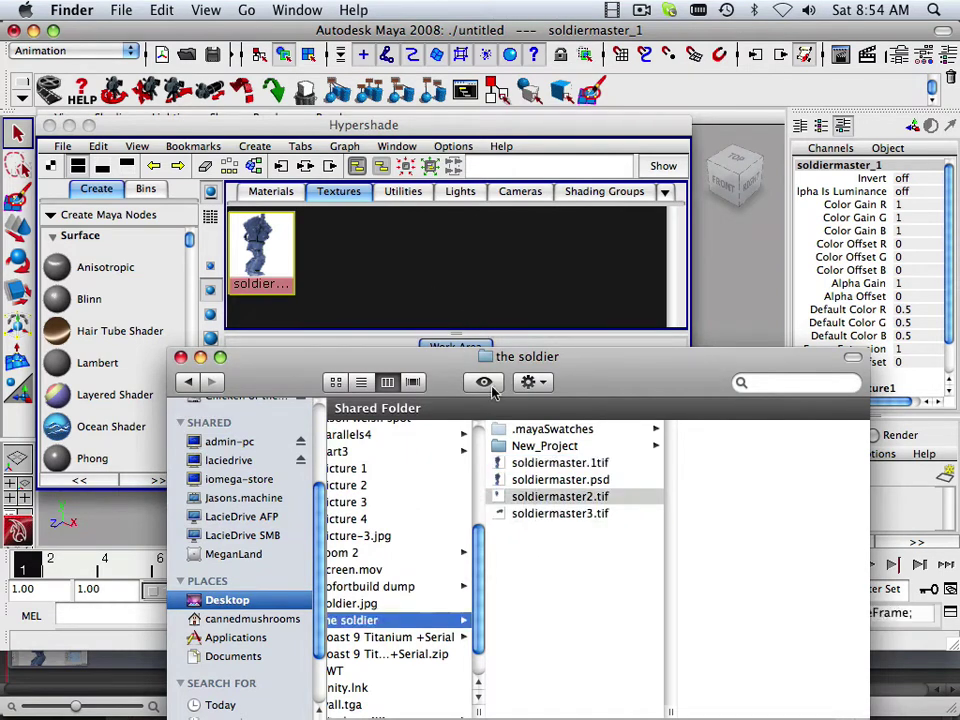
{"action": "left_click", "coordinate": [530, 496]}
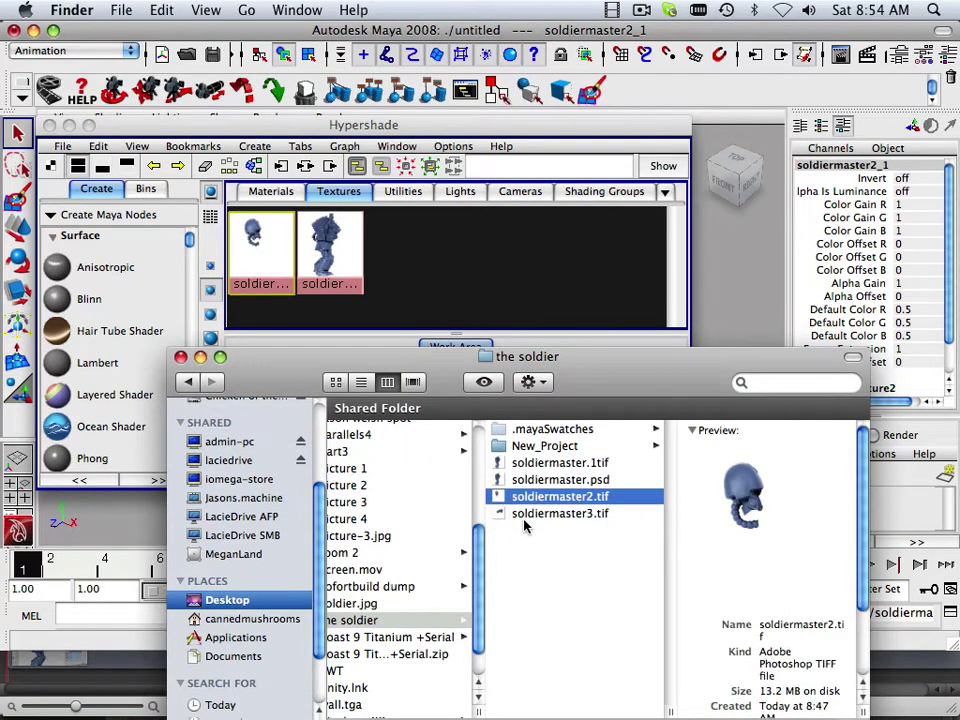
{"action": "left_click_drag", "start_coordinate": [525, 514], "coordinate": [480, 312]}
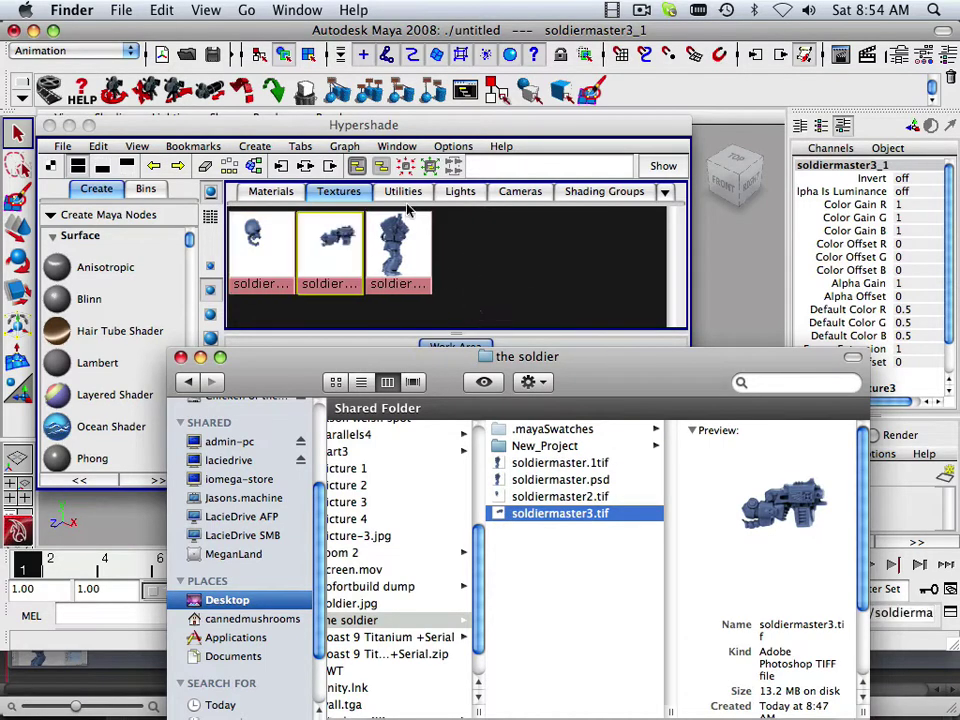
{"action": "left_click_drag", "start_coordinate": [329, 122], "coordinate": [564, 112]}
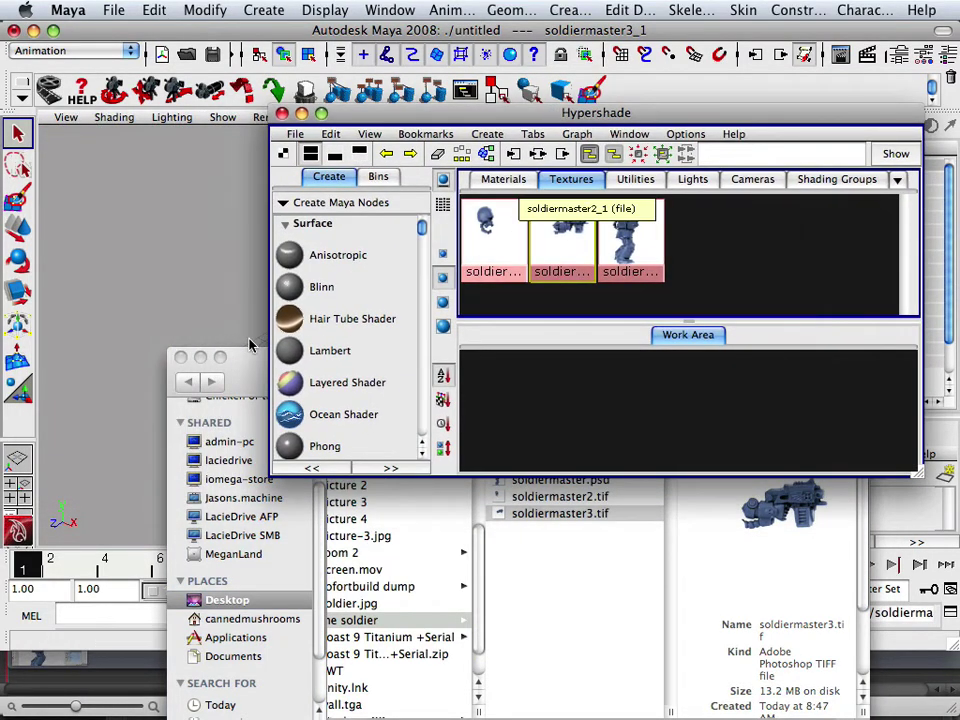
{"action": "left_click_drag", "start_coordinate": [241, 440], "coordinate": [226, 664]}
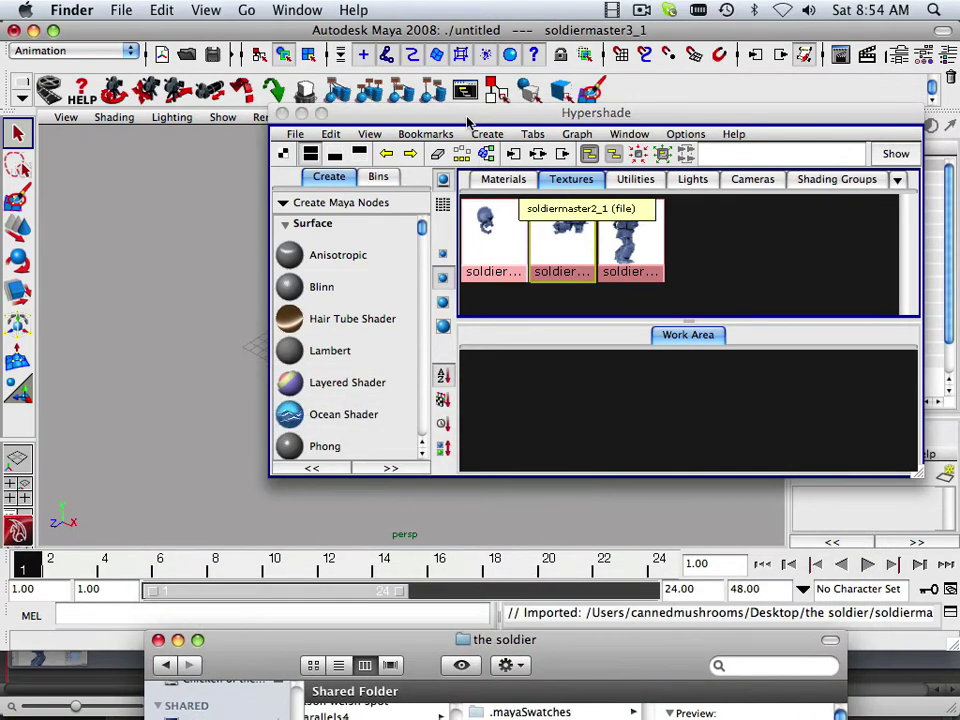
- Maximise the front view, recentre it, and park Hypershade in the top-right corner
{"action": "left_click_drag", "start_coordinate": [419, 114], "coordinate": [572, 135]}
{"action": "key", "text": "space"}
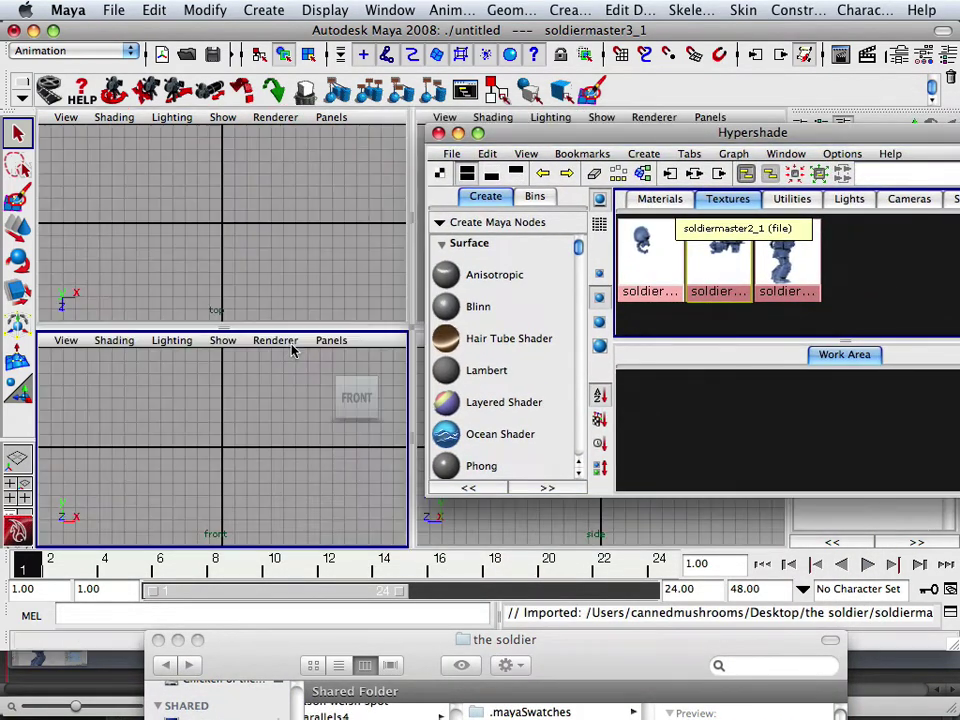
{"action": "key", "text": "space"}
{"action": "scroll", "coordinate": [240, 371], "scroll_direction": "up", "scroll_amount": 2}
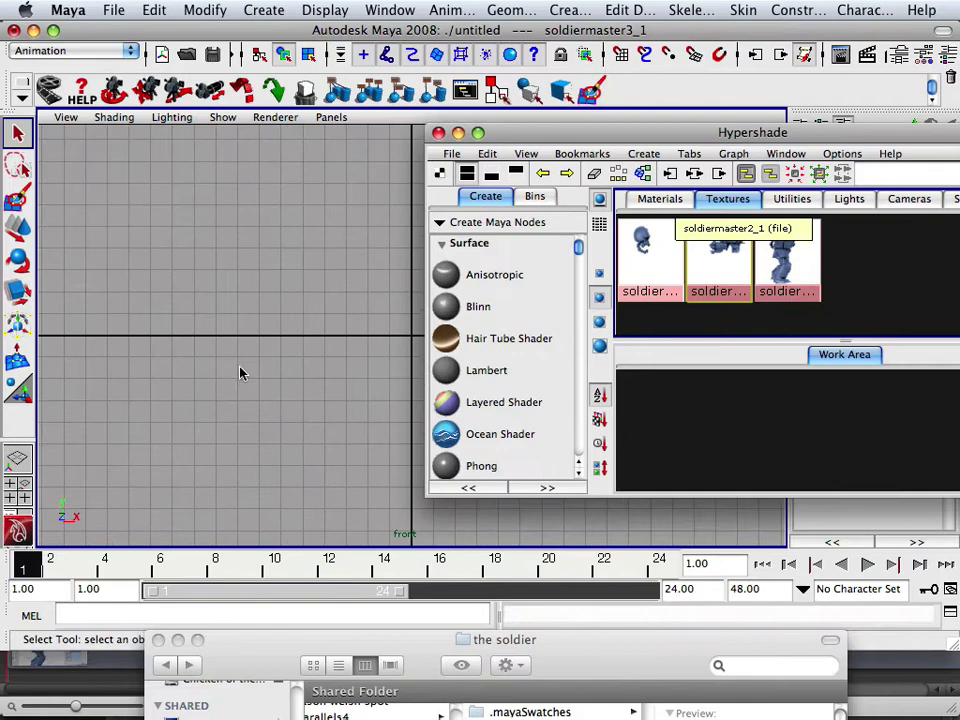
{"action": "scroll", "coordinate": [118, 370], "scroll_direction": "up", "scroll_amount": 2}
{"action": "scroll", "coordinate": [118, 370], "scroll_direction": "down", "scroll_amount": 4}
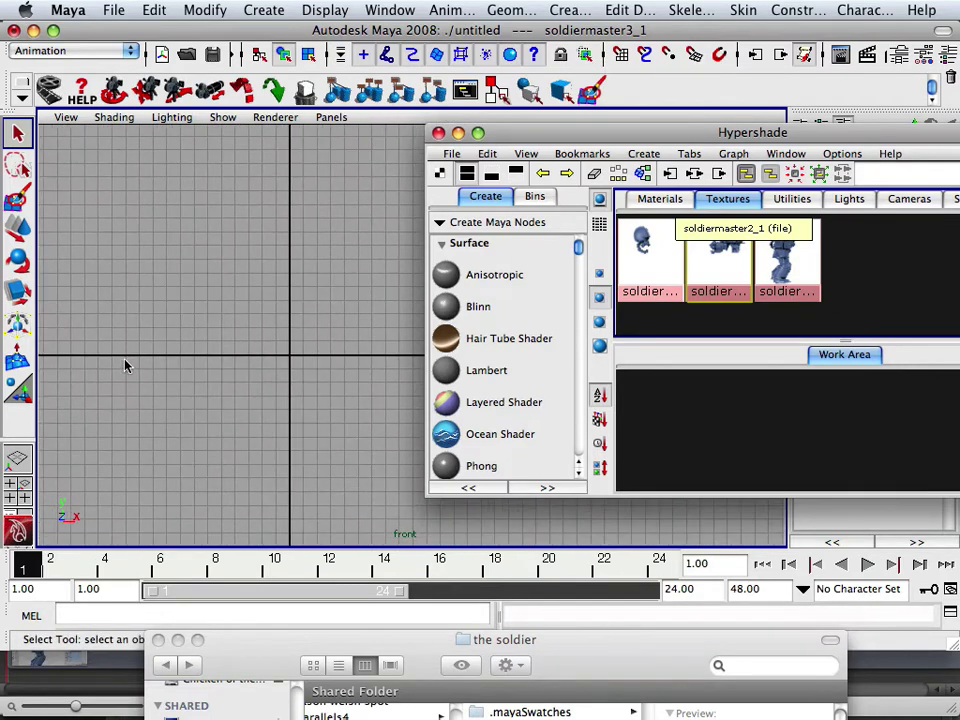
{"action": "left_click_drag", "start_coordinate": [519, 133], "coordinate": [606, 42]}
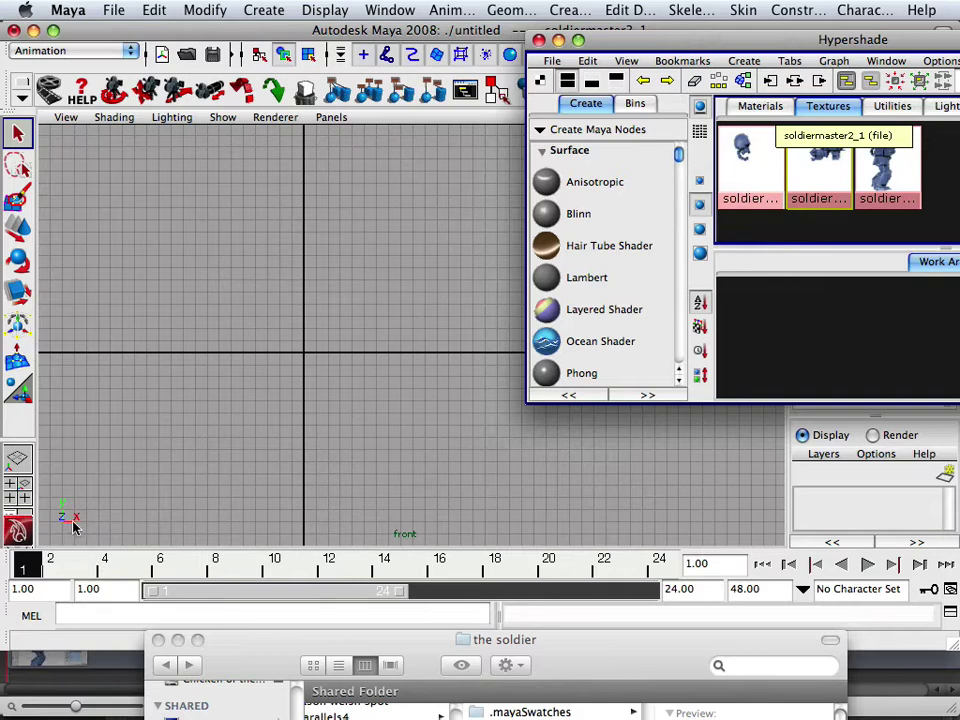
{"action": "mouse_move", "coordinate": [515, 706]}
{"action": "middle_click_drag", "start_coordinate": [72, 524], "coordinate": [316, 456], "text": "alt"}
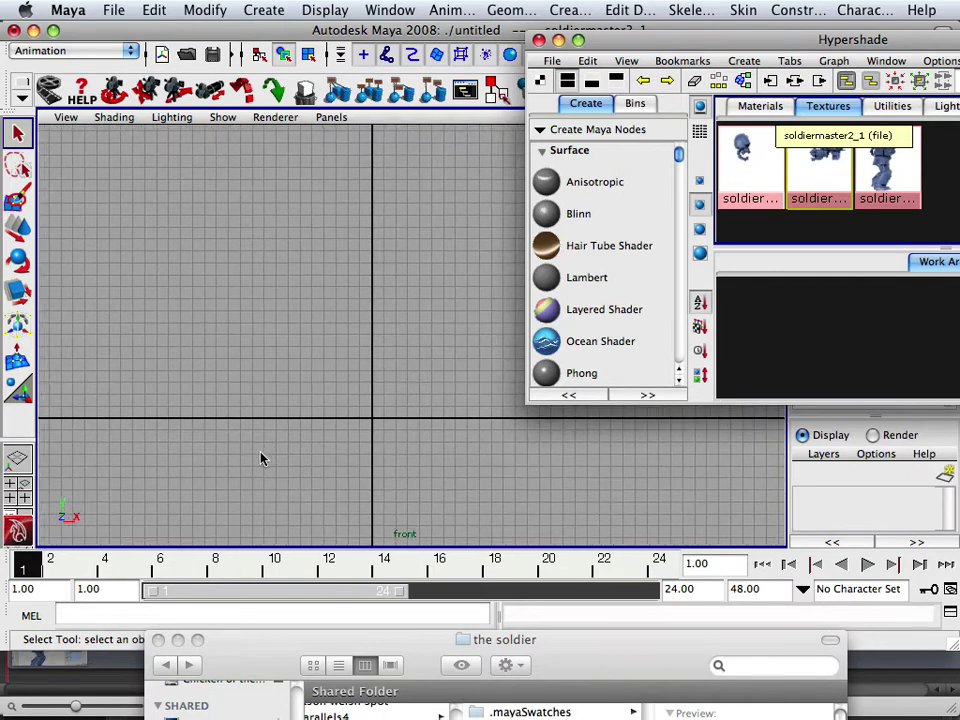
{"action": "mouse_move", "coordinate": [261, 456]}
{"action": "middle_mouse_down", "text": "alt"}
{"action": "mouse_move", "coordinate": [268, 463]}
{"action": "mouse_move", "coordinate": [256, 455]}
{"action": "middle_mouse_up", "text": "alt"}
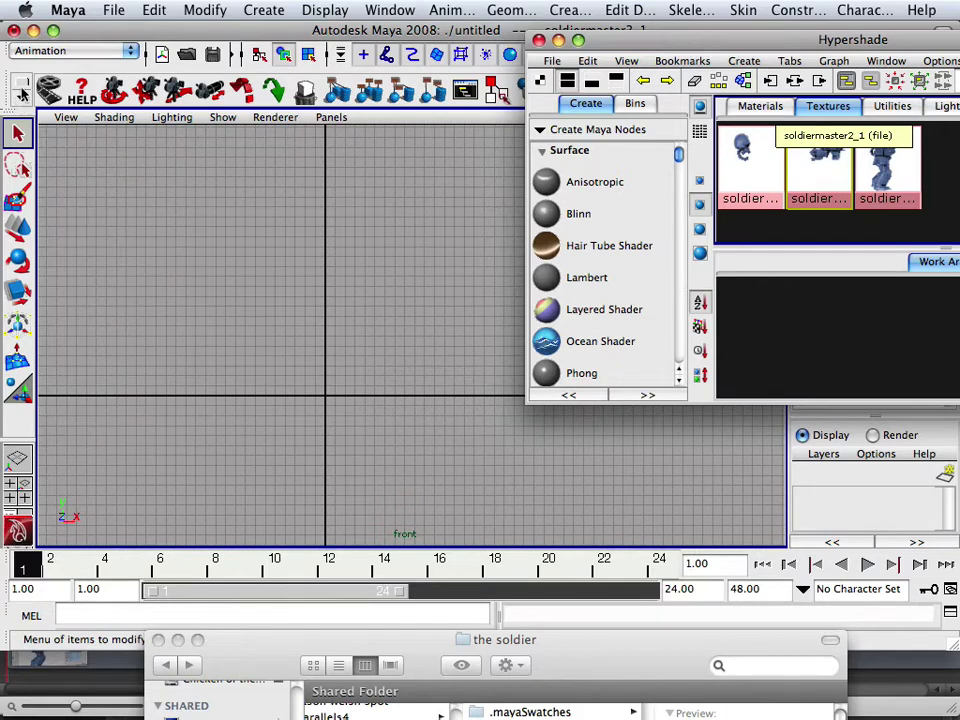
- Switch the shelf to the Polygons tool set and activate the Polygon Plane tool
{"action": "left_click", "coordinate": [19, 80]}
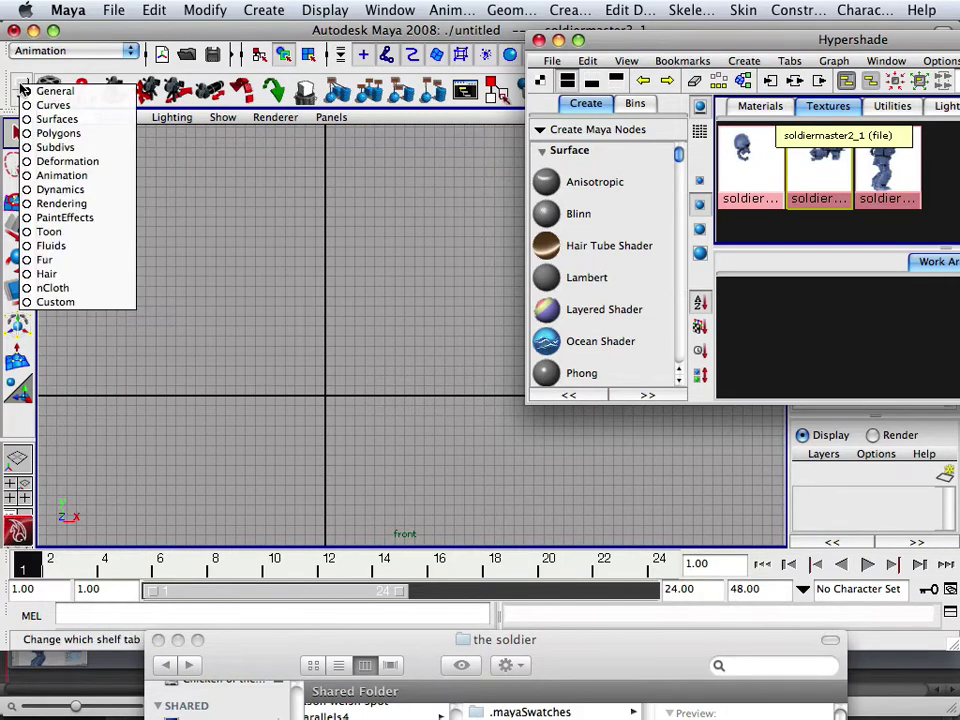
{"action": "left_click", "coordinate": [60, 133]}
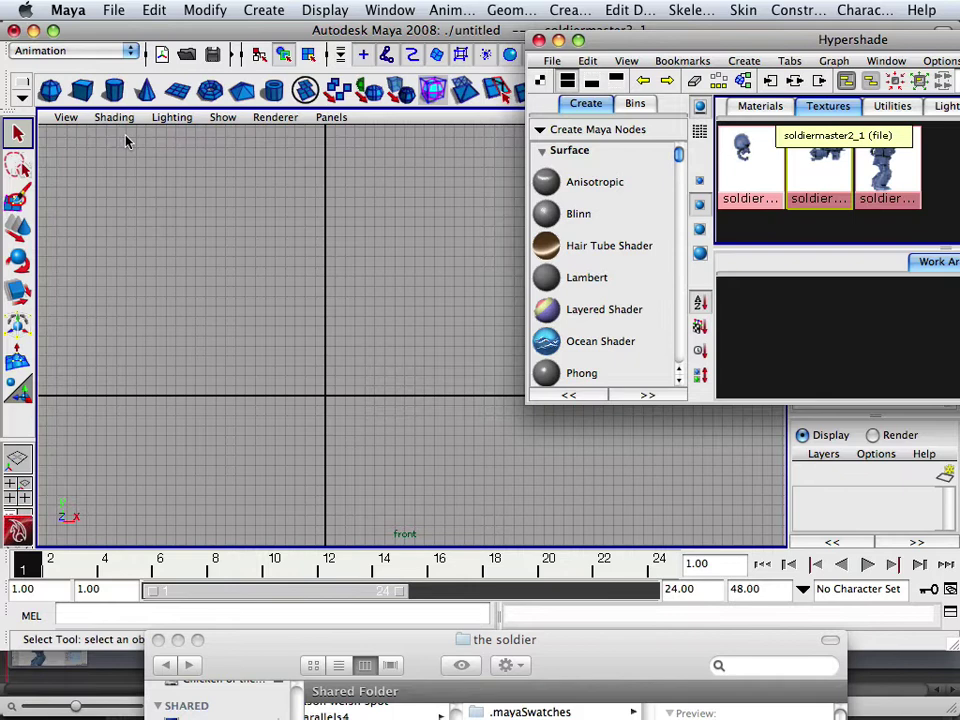
{"action": "left_click", "coordinate": [179, 92]}
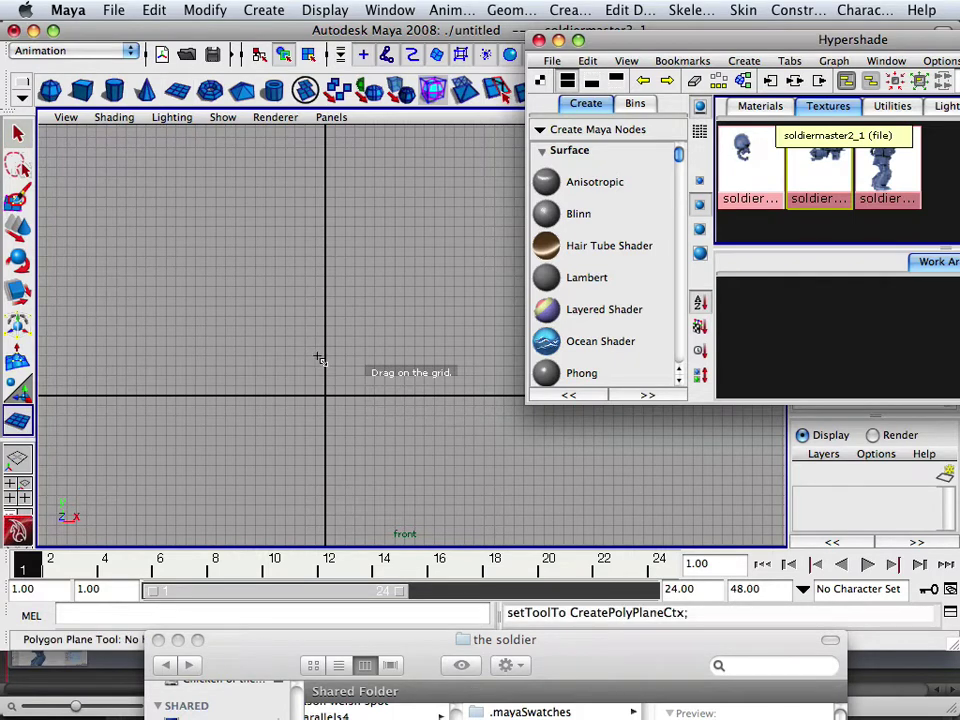
{"action": "left_click", "coordinate": [203, 10]}
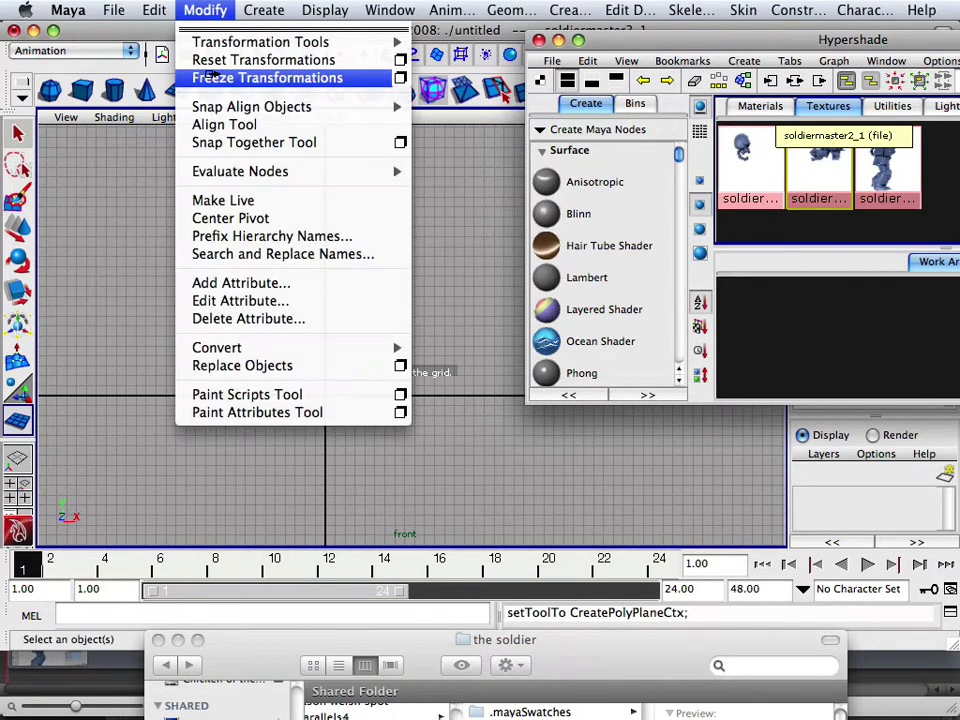
- Turn off Interactive Creation, create a polygon plane, and scale it to 13.403
{"action": "mouse_move", "coordinate": [262, 10]}
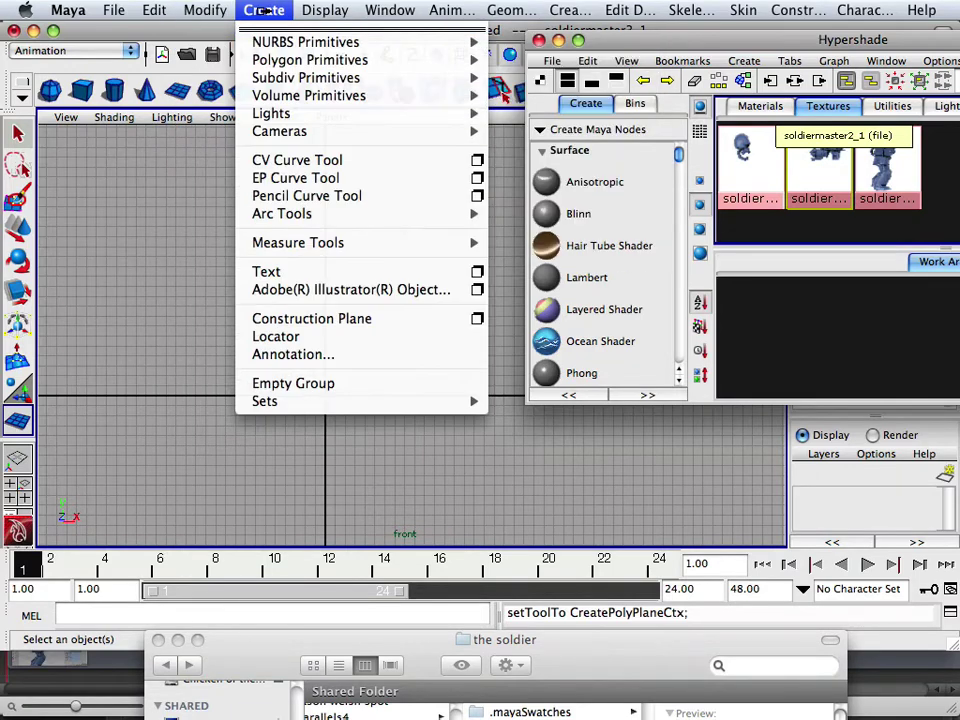
{"action": "mouse_move", "coordinate": [278, 62]}
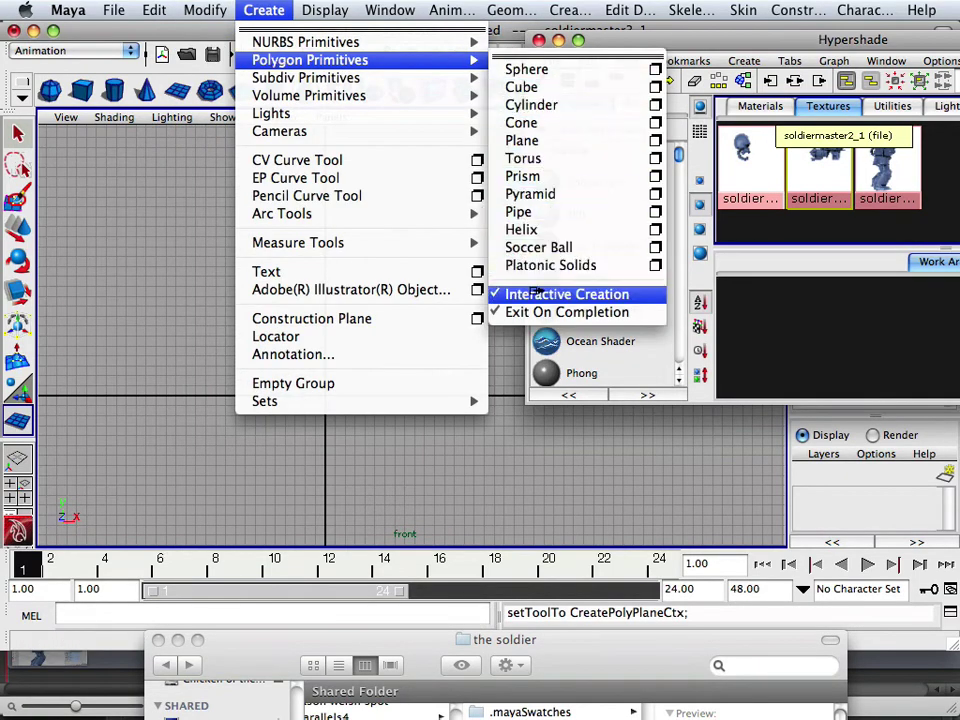
{"action": "left_click", "coordinate": [538, 294]}
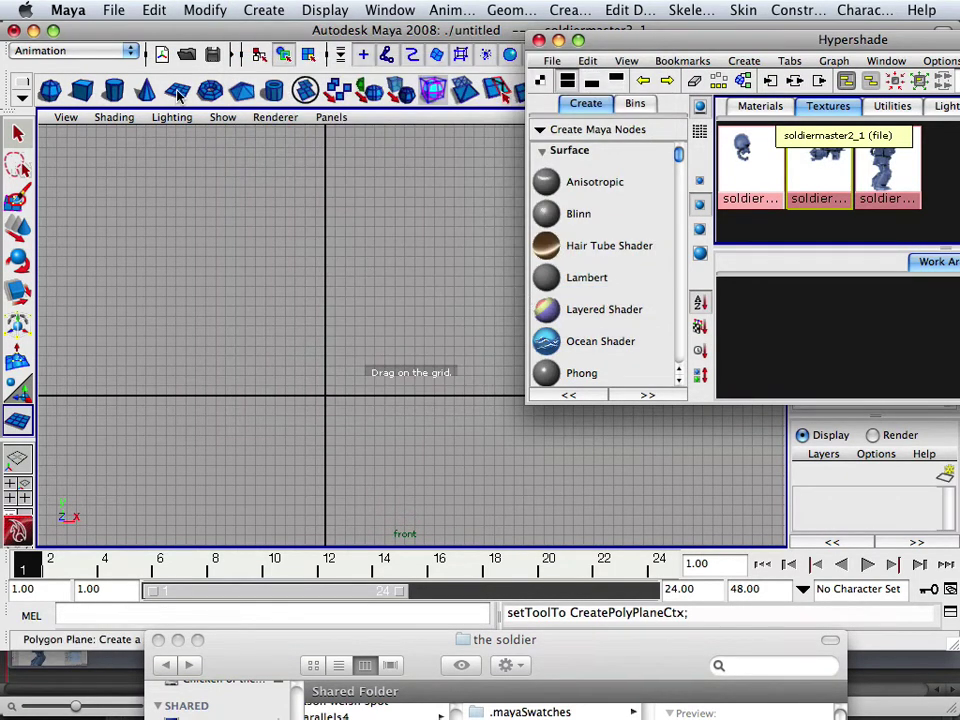
{"action": "left_click", "coordinate": [178, 91]}
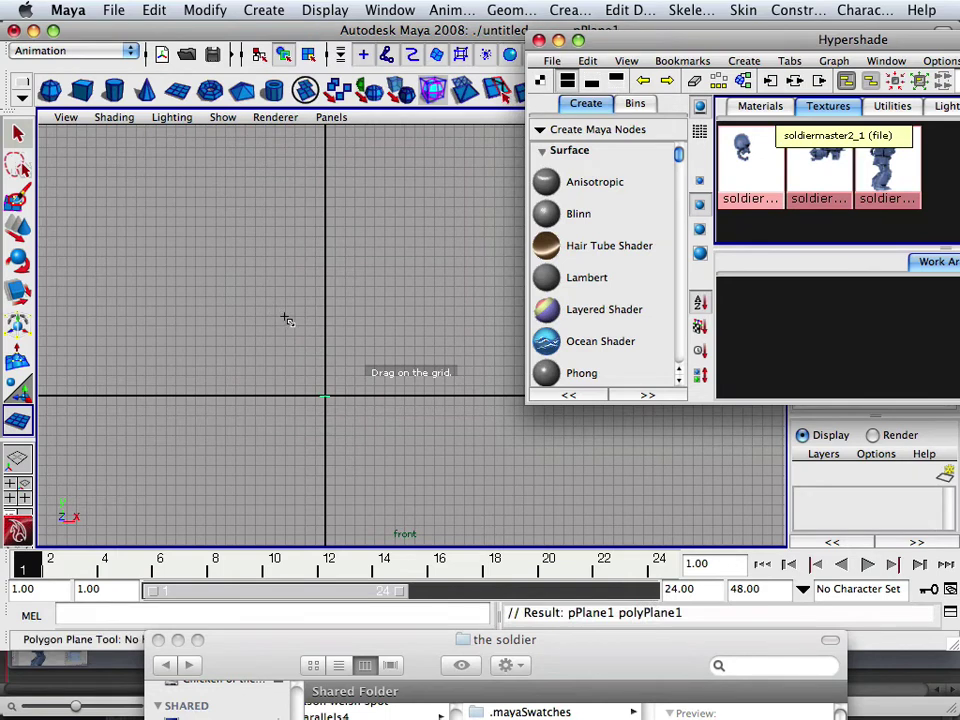
{"action": "left_click", "coordinate": [14, 293]}
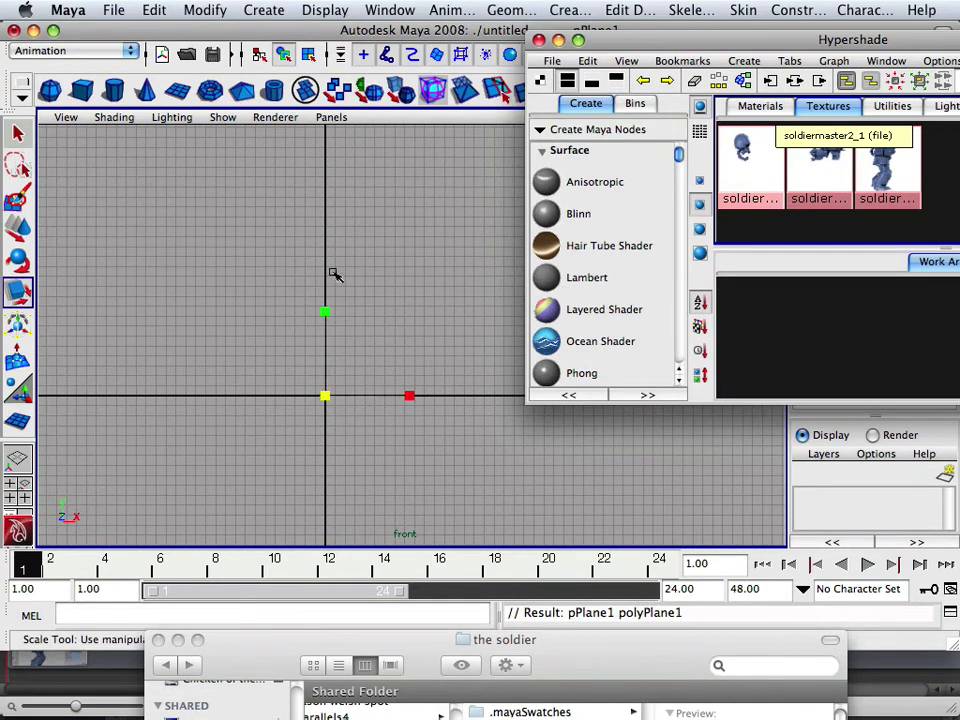
{"action": "left_click_drag", "start_coordinate": [324, 396], "coordinate": [471, 353]}
- Stand the plane upright by setting Rotate X to 90 in the Channel Box
{"action": "left_click_drag", "start_coordinate": [669, 36], "coordinate": [377, 600]}
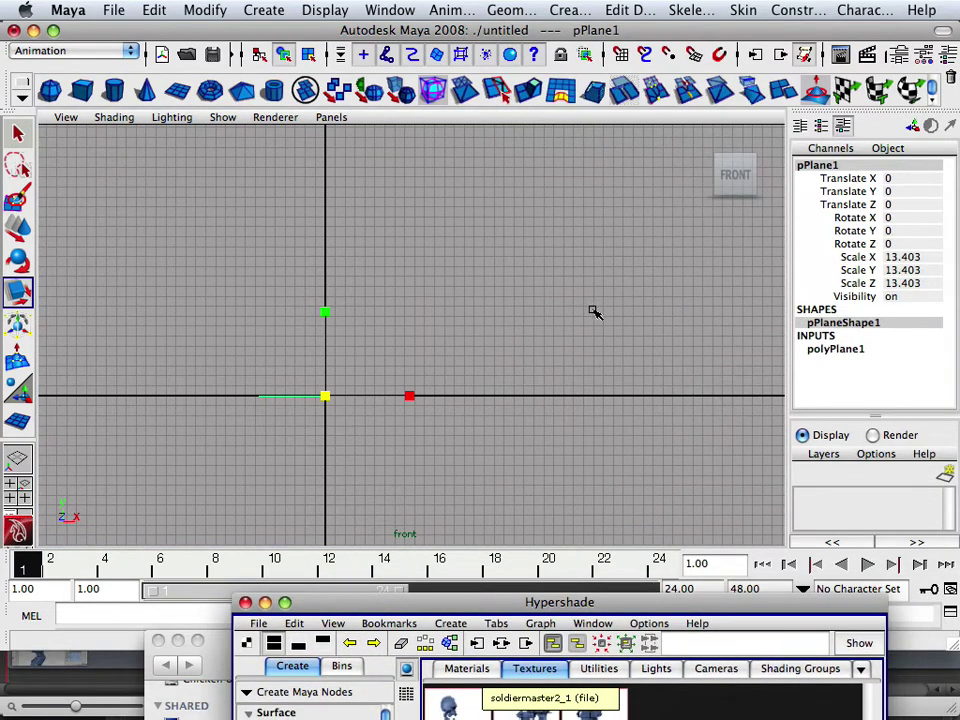
{"action": "left_click", "coordinate": [852, 217]}
{"action": "key", "text": "e"}
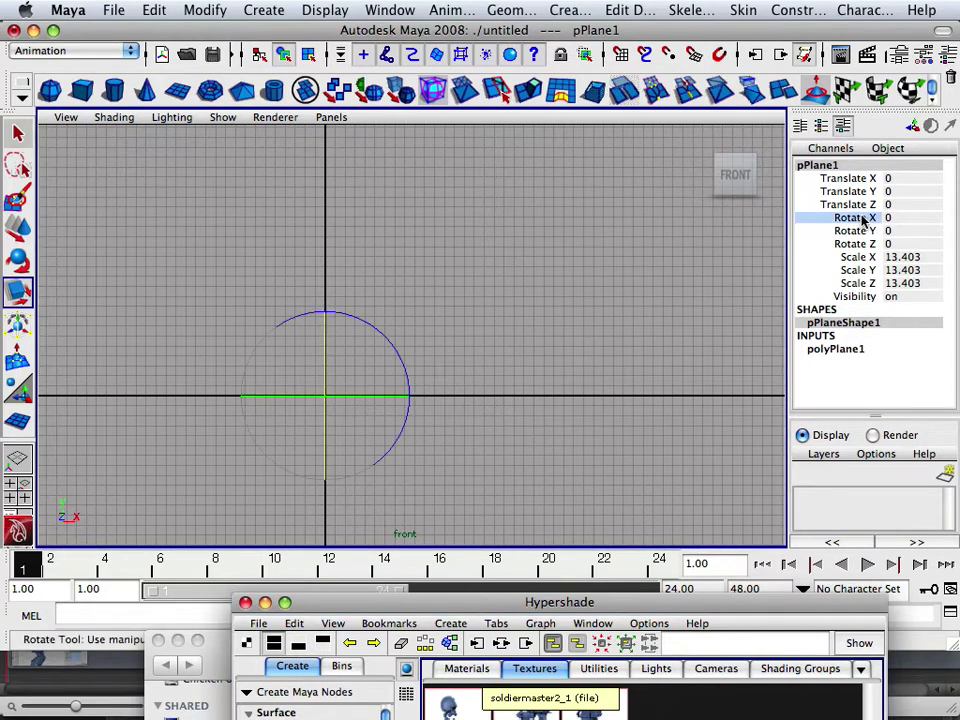
{"action": "middle_click_drag", "start_coordinate": [666, 253], "coordinate": [740, 256]}
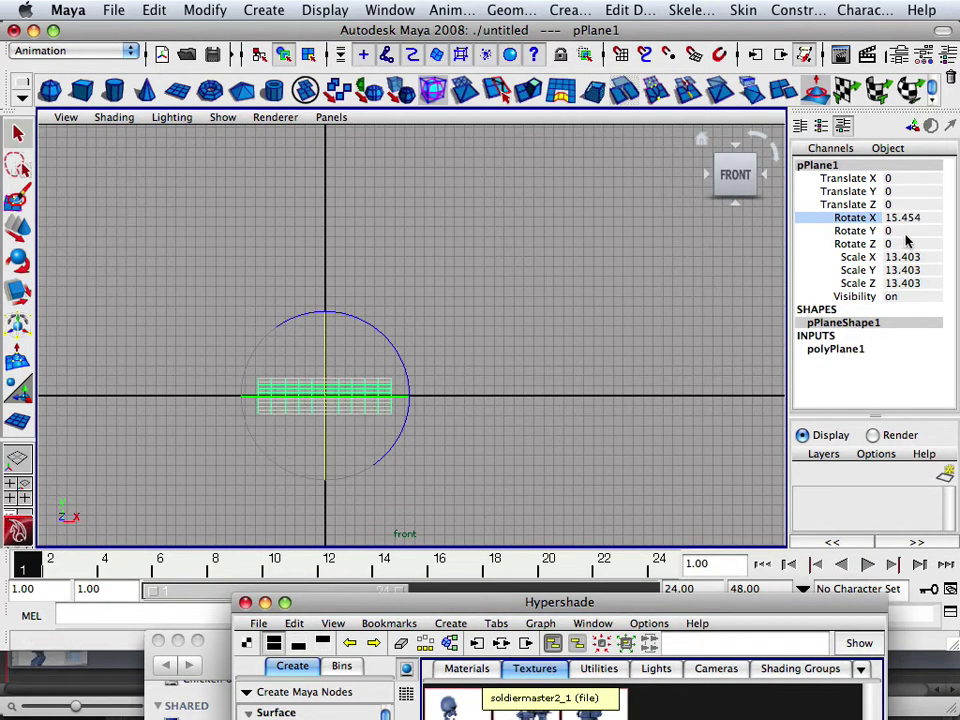
{"action": "left_click", "coordinate": [906, 220]}
{"action": "type", "text": "90"}
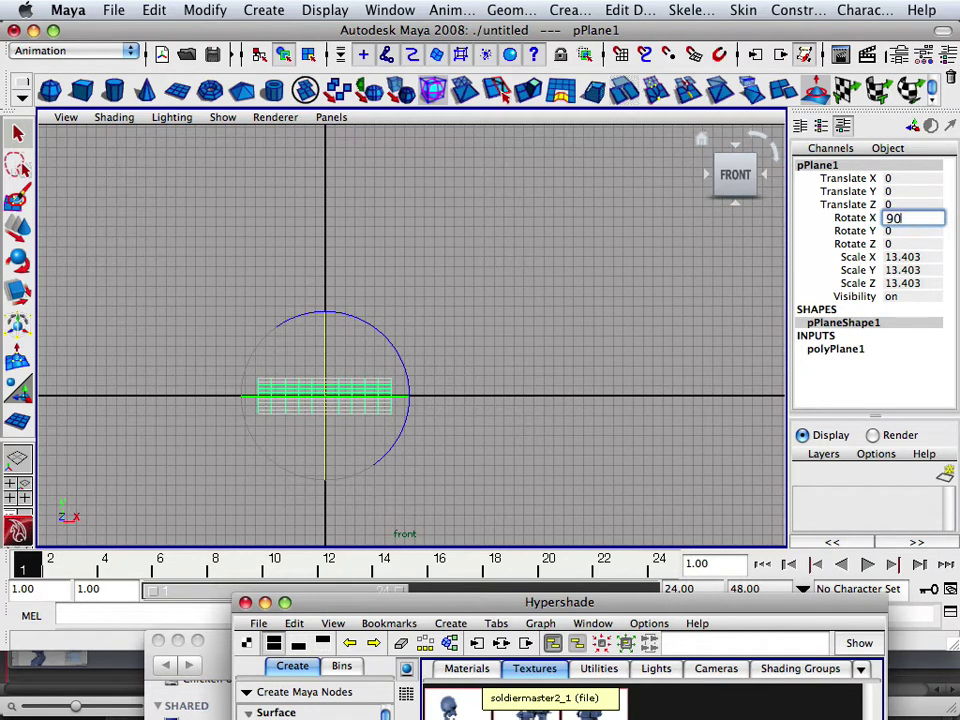
{"action": "key", "text": "Return"}
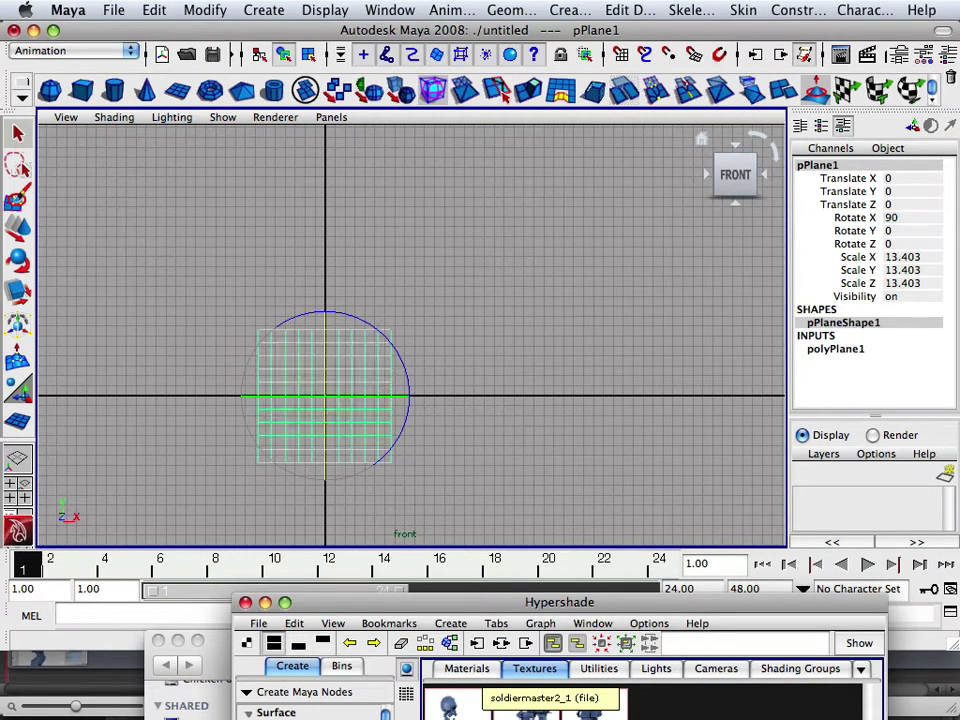
- Lower polyPlane1's Subdivisions Width and Height from 10 to 1
{"action": "left_click", "coordinate": [848, 350]}
{"action": "key", "text": "r"}
{"action": "scroll", "coordinate": [942, 341], "scroll_direction": "down", "scroll_amount": 1}
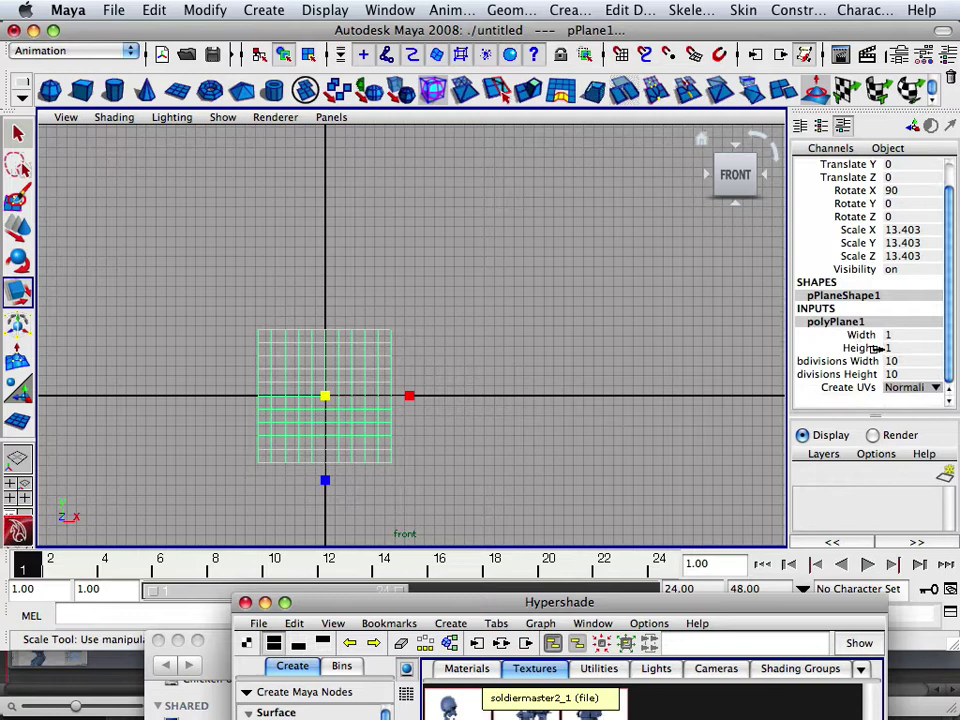
{"action": "left_click_drag", "start_coordinate": [832, 361], "coordinate": [832, 374]}
{"action": "middle_click_drag", "start_coordinate": [656, 373], "coordinate": [533, 361]}
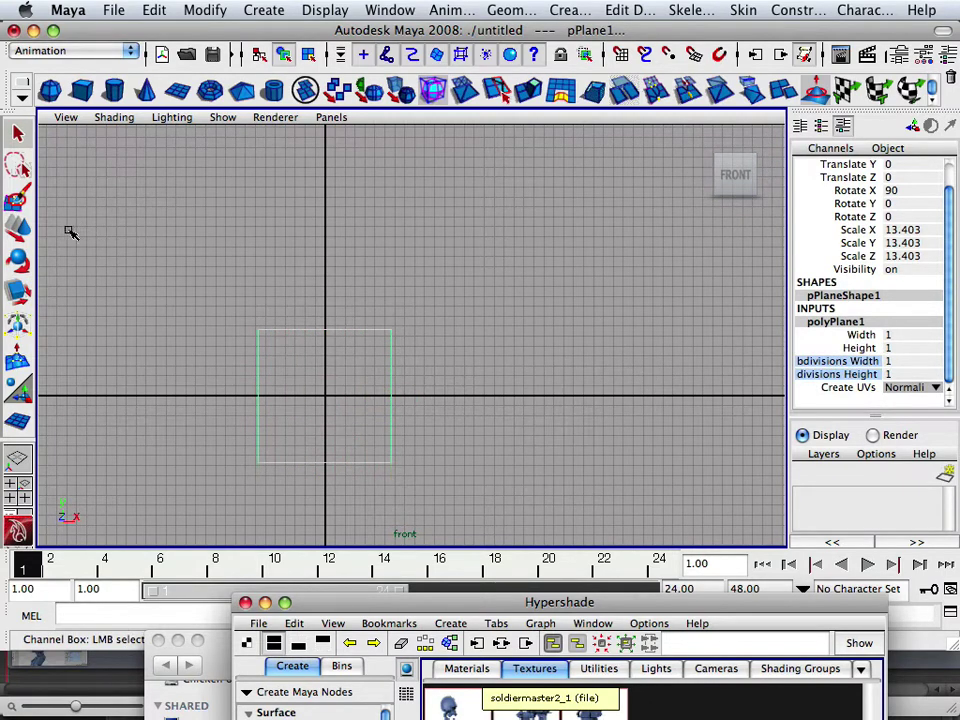
- Raise the plane to Translate Y 6.79, above the ground line
{"action": "left_click", "coordinate": [17, 228]}
{"action": "left_click_drag", "start_coordinate": [325, 394], "coordinate": [323, 330]}
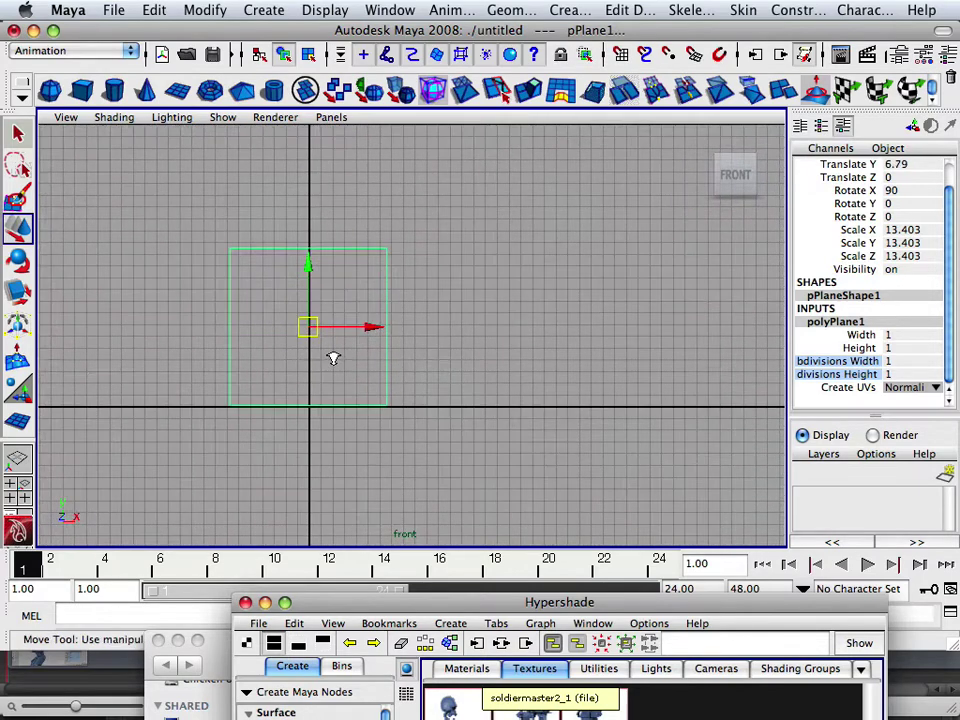
{"action": "scroll", "coordinate": [314, 350], "scroll_direction": "up", "scroll_amount": 3}
{"action": "middle_click_drag", "start_coordinate": [294, 343], "coordinate": [368, 388], "text": "alt"}
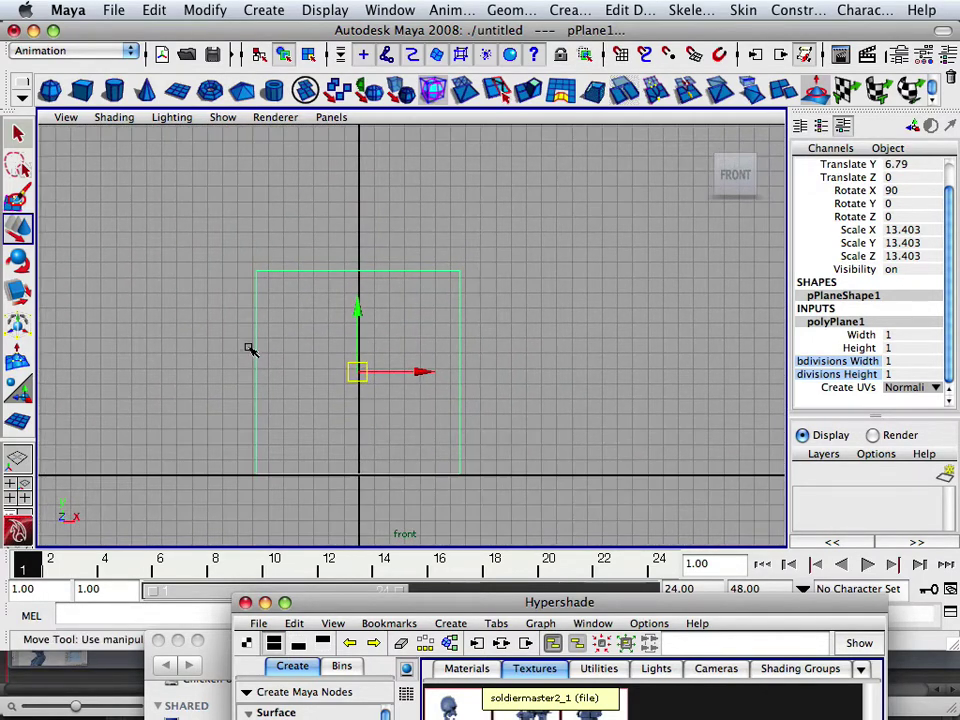
{"action": "scroll", "coordinate": [403, 360], "scroll_direction": "down", "scroll_amount": 3}
{"action": "scroll", "coordinate": [358, 304], "scroll_direction": "down", "scroll_amount": 1}
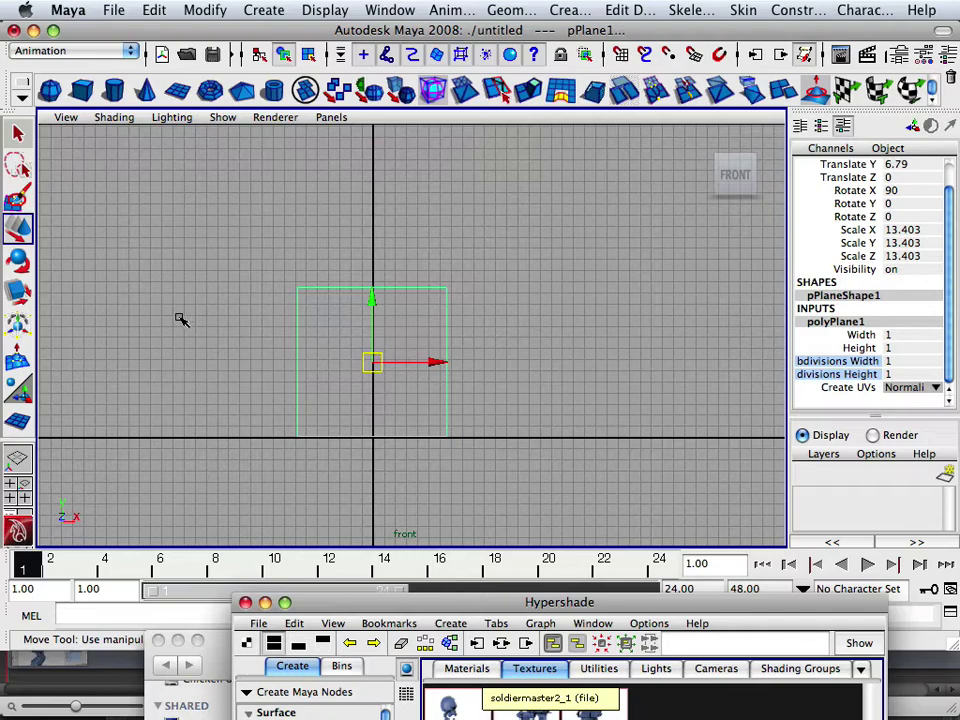
- Scale the plane up to 141.57 and raise it to Translate Y 71.288
{"action": "key", "text": "r"}
{"action": "scroll", "coordinate": [326, 364], "scroll_direction": "down", "scroll_amount": 5}
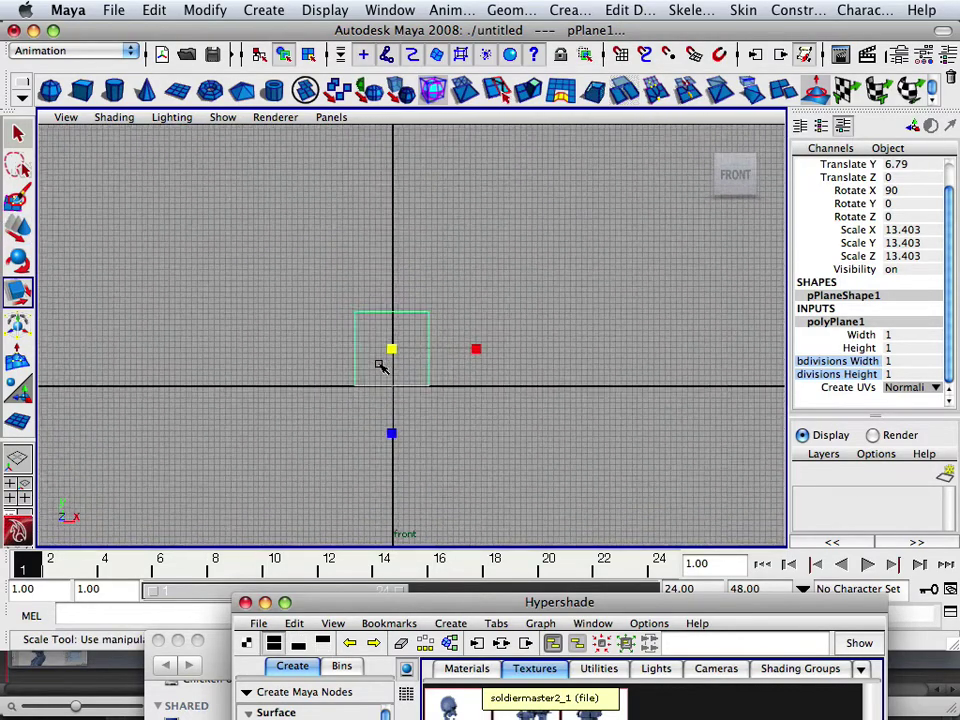
{"action": "left_click_drag", "start_coordinate": [400, 350], "coordinate": [545, 384]}
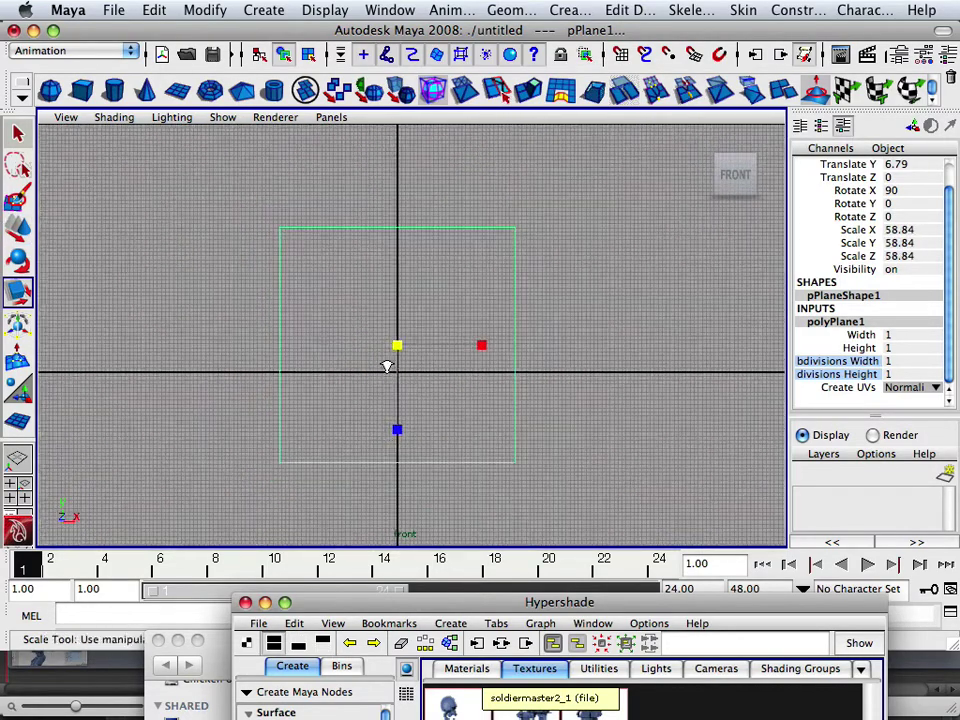
{"action": "scroll", "coordinate": [380, 362], "scroll_direction": "down", "scroll_amount": 3}
{"action": "scroll", "coordinate": [374, 358], "scroll_direction": "down", "scroll_amount": 2}
{"action": "left_click_drag", "start_coordinate": [402, 340], "coordinate": [510, 400]}
{"action": "key", "text": "w"}
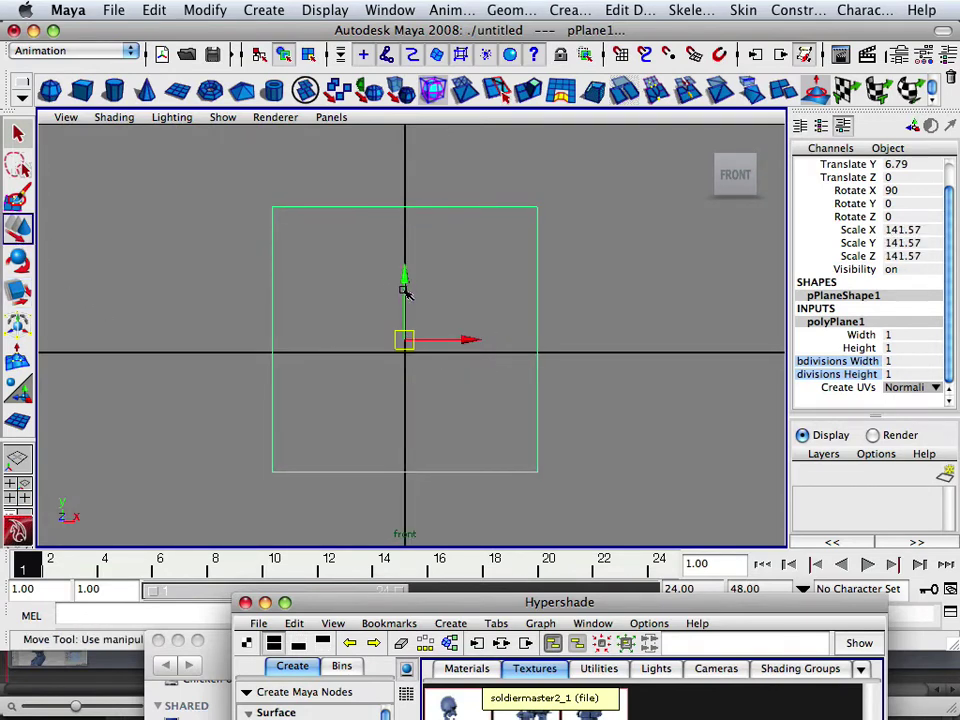
{"action": "left_click_drag", "start_coordinate": [404, 290], "coordinate": [416, 167]}
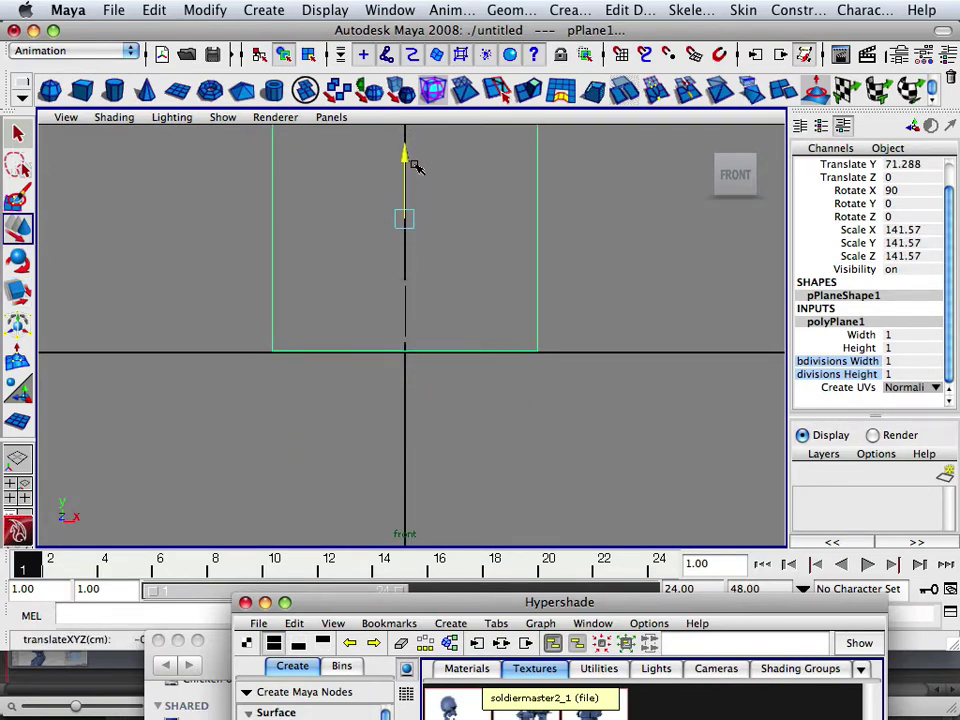
{"action": "scroll", "coordinate": [411, 238], "scroll_direction": "down", "scroll_amount": 3}
- Inspect the plane from several perspective angles, then return to the single front view
{"action": "key", "text": "space"}
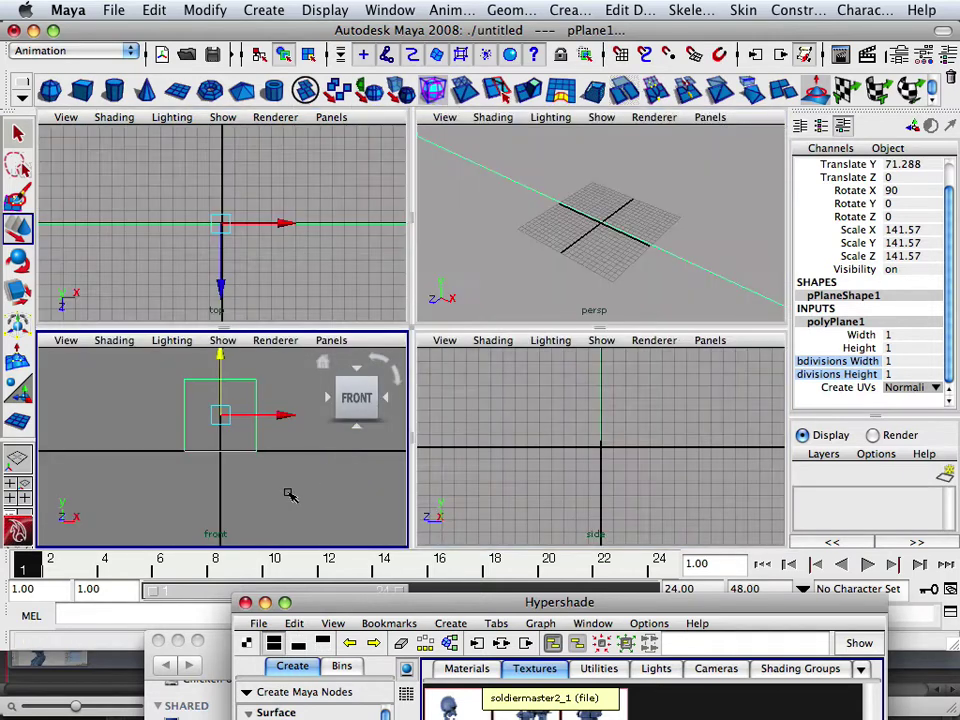
{"action": "key", "text": "f"}
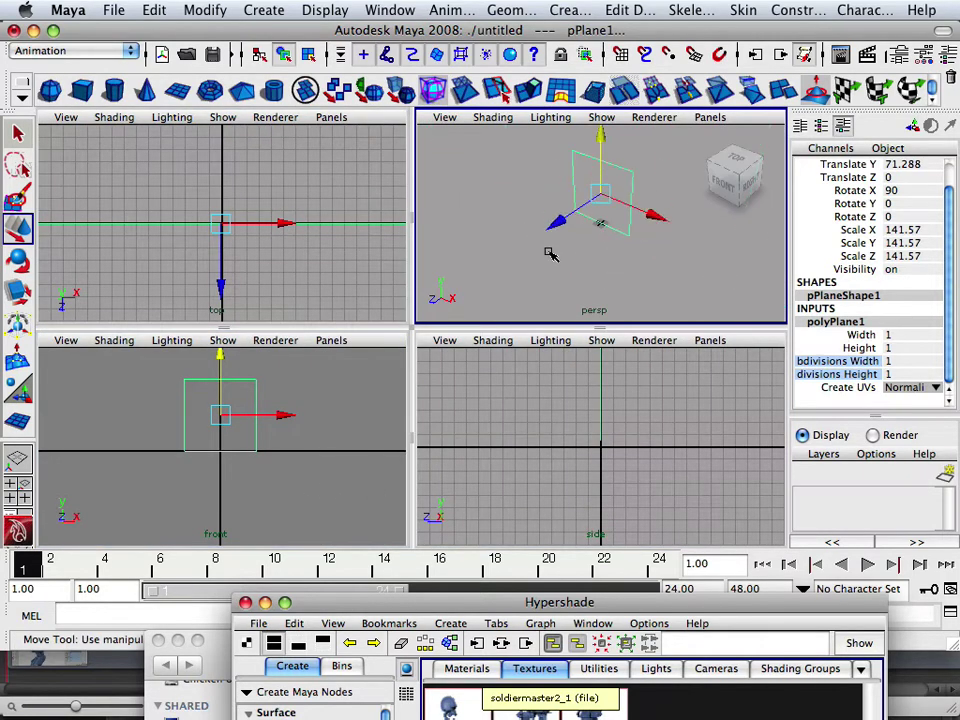
{"action": "scroll", "coordinate": [543, 226], "scroll_direction": "up", "scroll_amount": 2}
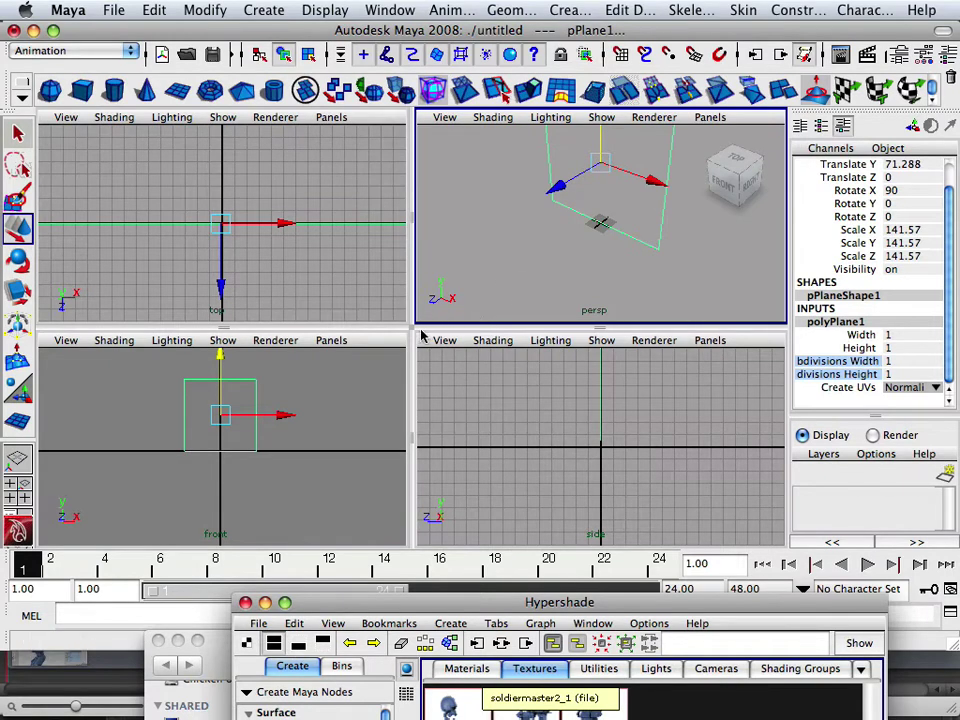
{"action": "left_click_drag", "start_coordinate": [416, 327], "coordinate": [332, 403]}
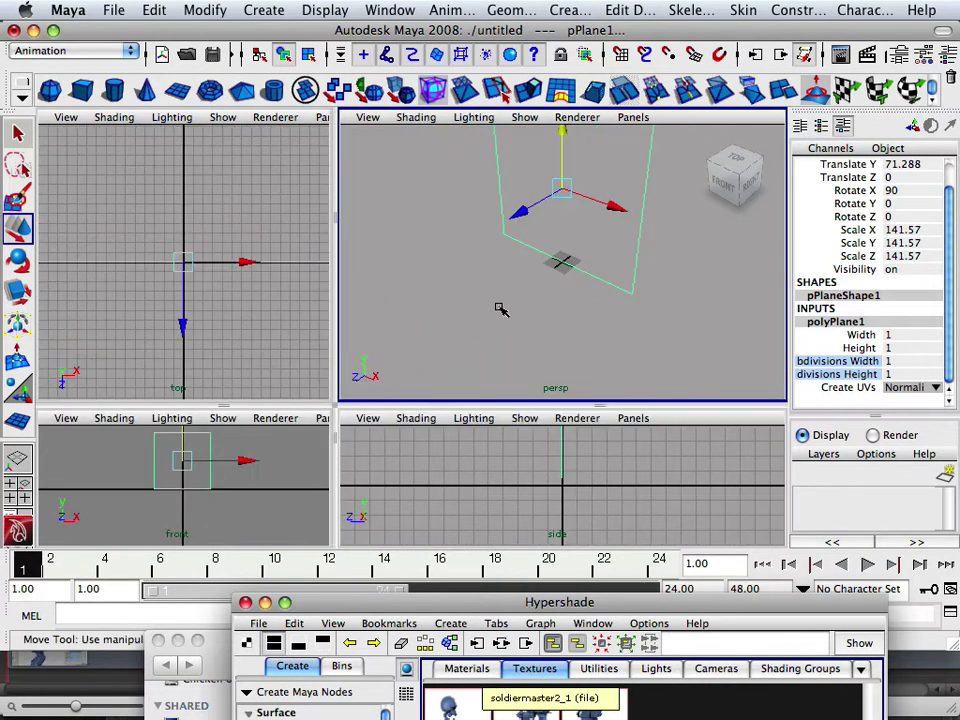
{"action": "left_click_drag", "start_coordinate": [499, 306], "coordinate": [557, 257], "text": "alt"}
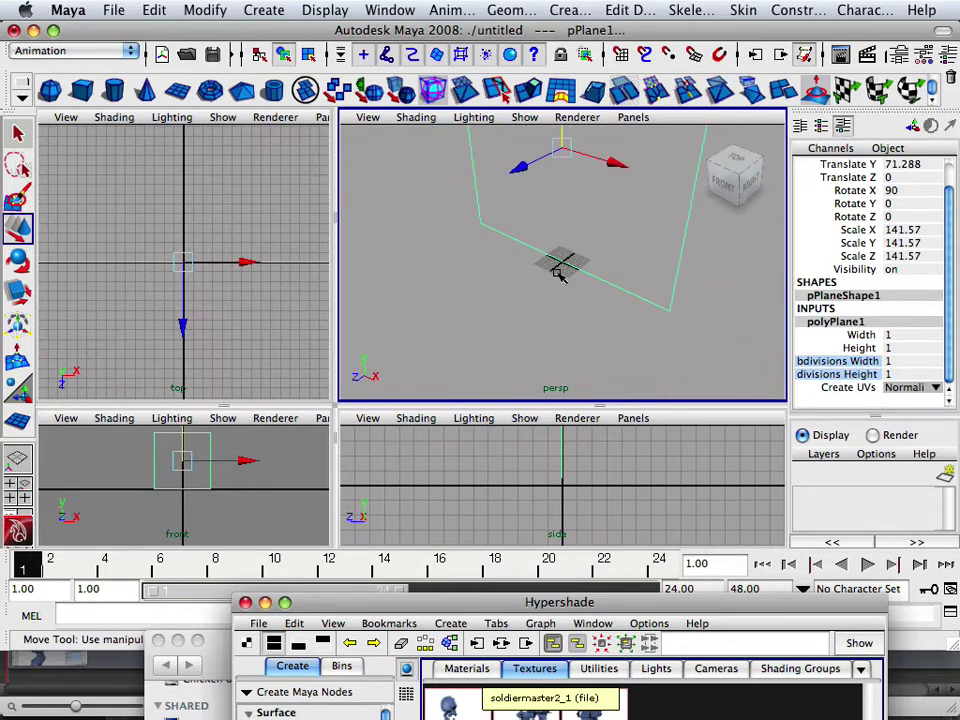
{"action": "key", "text": "space"}
{"action": "left_click_drag", "start_coordinate": [399, 318], "coordinate": [463, 301], "text": "alt"}
{"action": "right_click_drag", "start_coordinate": [463, 301], "coordinate": [392, 508], "text": "alt"}
{"action": "left_click_drag", "start_coordinate": [392, 508], "coordinate": [384, 463], "text": "alt"}
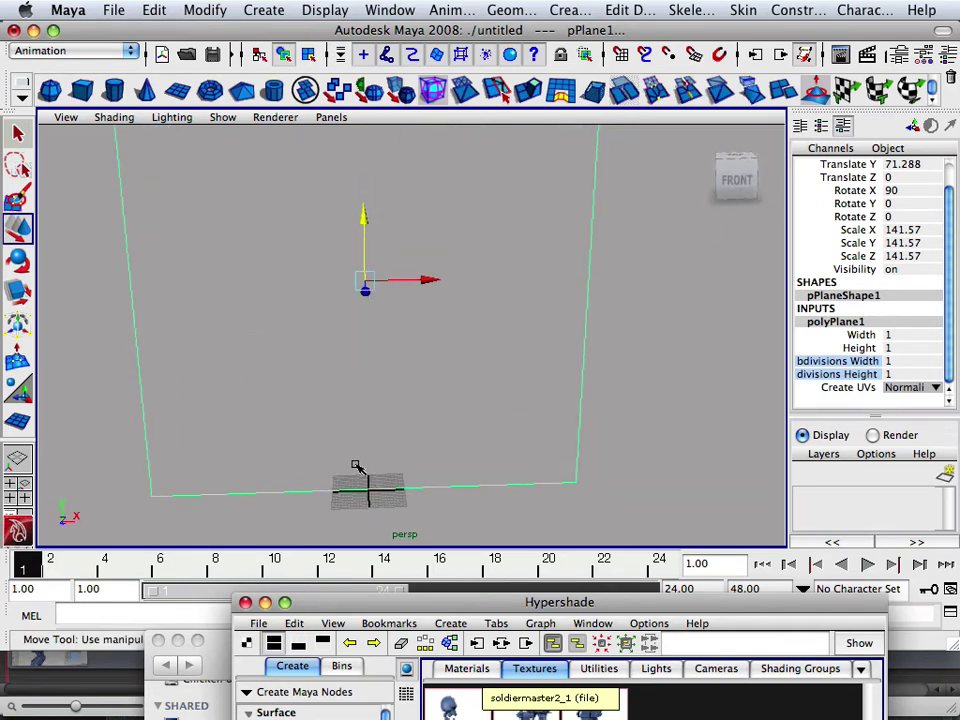
{"action": "right_click_drag", "start_coordinate": [357, 467], "coordinate": [315, 493], "text": "alt"}
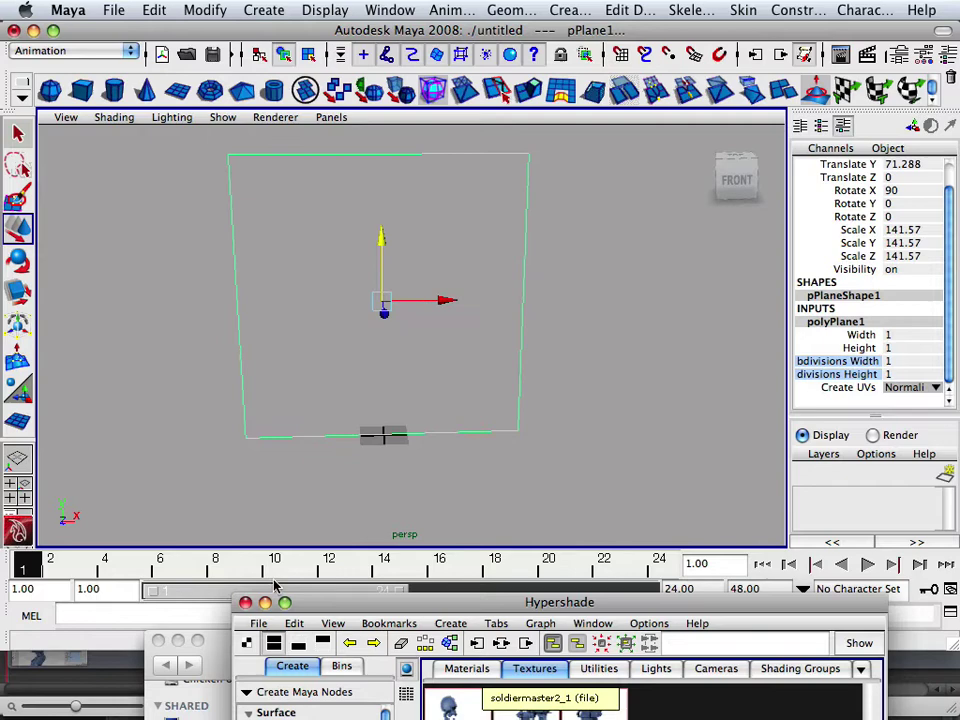
{"action": "key", "text": "space"}
{"action": "key", "text": "space"}
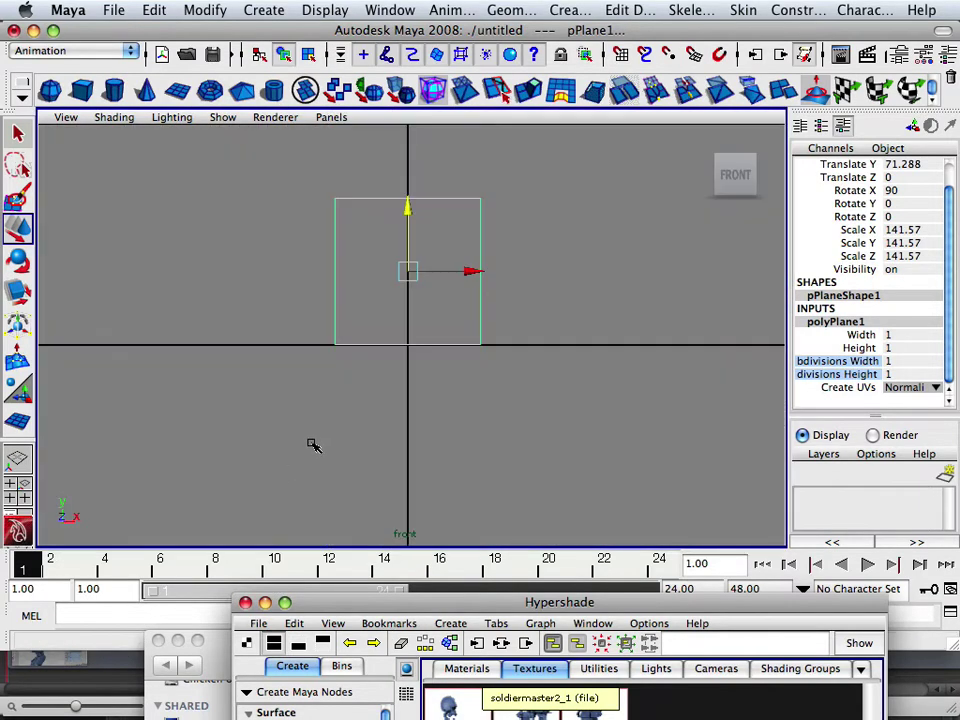
- Enable High Quality Rendering in the front view and play the third soldier texture's range in Fcheck
{"action": "left_click_drag", "start_coordinate": [401, 604], "coordinate": [636, 177]}
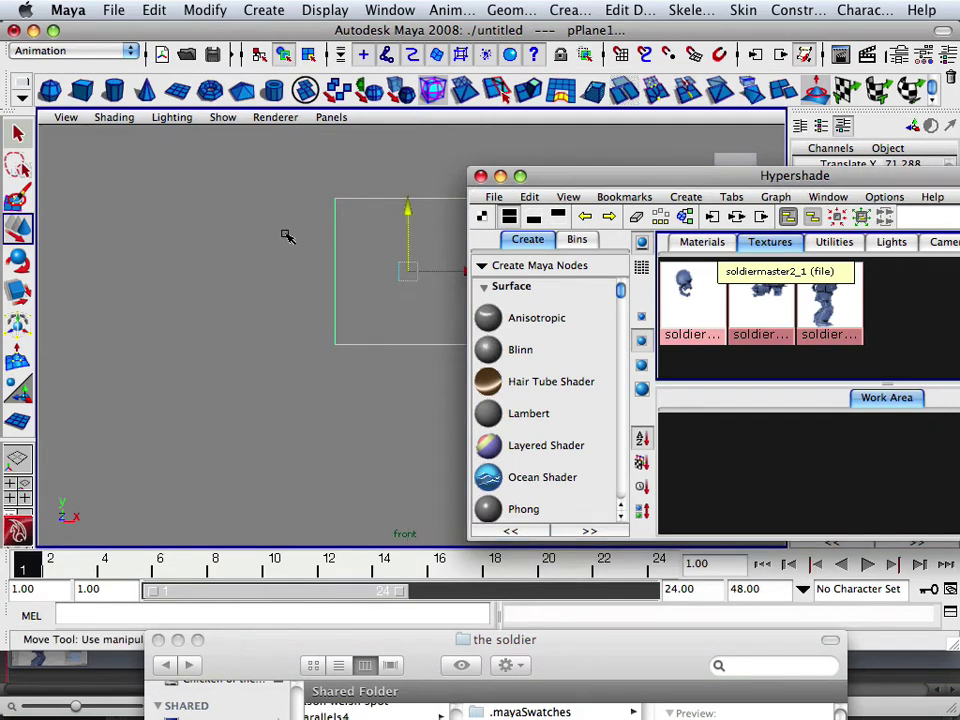
{"action": "left_click", "coordinate": [285, 119]}
{"action": "left_click", "coordinate": [262, 154]}
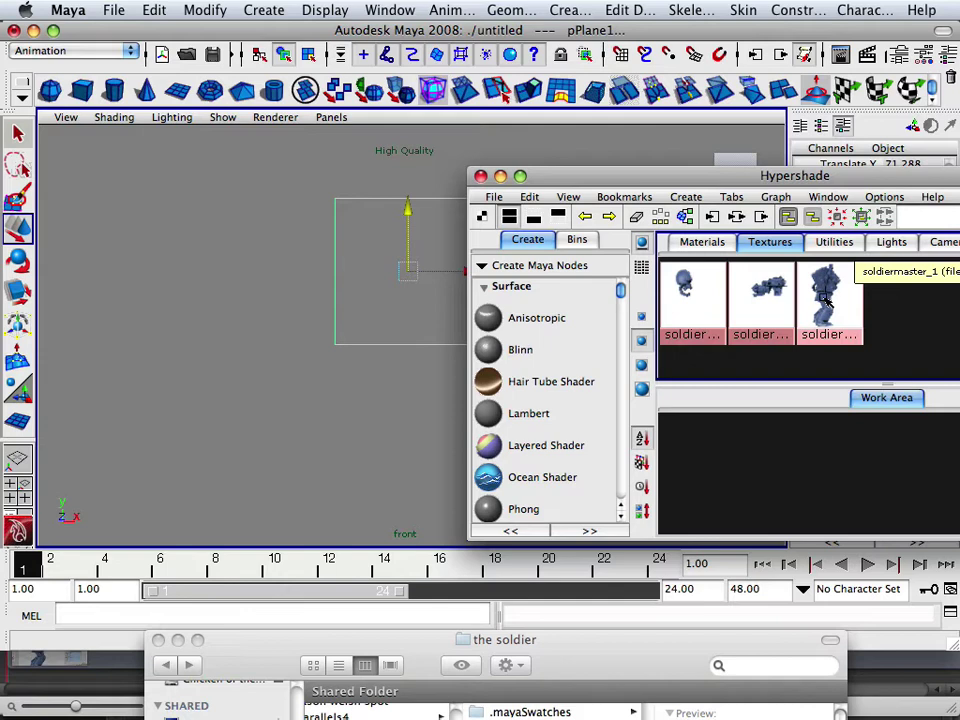
{"action": "right_click_drag", "start_coordinate": [826, 298], "coordinate": [842, 292]}
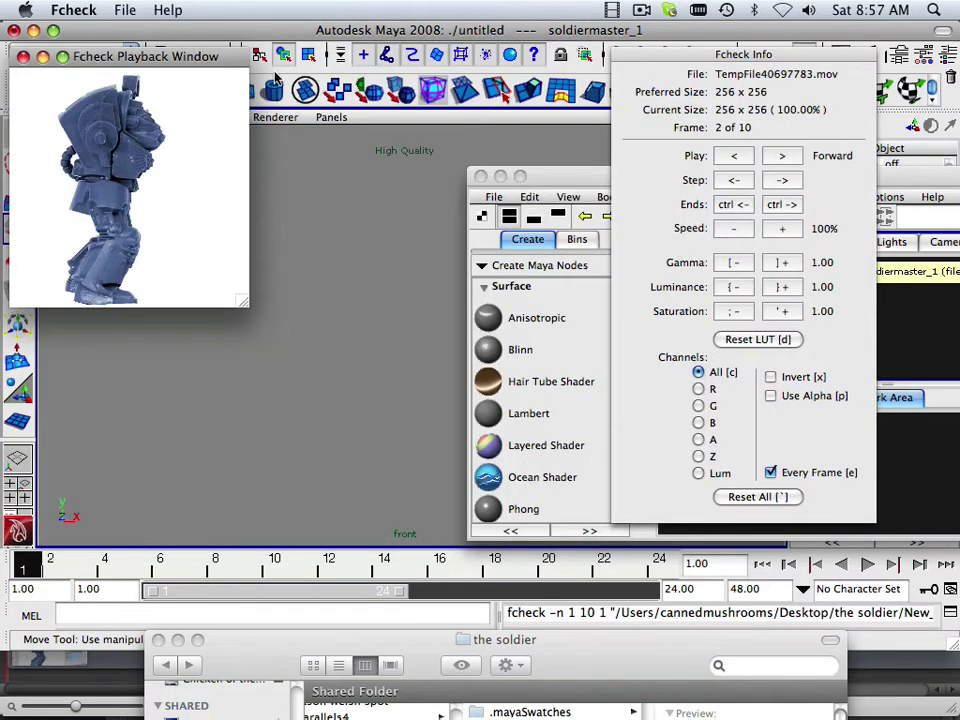
- Close the Fcheck soldier playback preview and bring Maya's Hypershade back to the front
{"action": "left_click", "coordinate": [932, 467]}
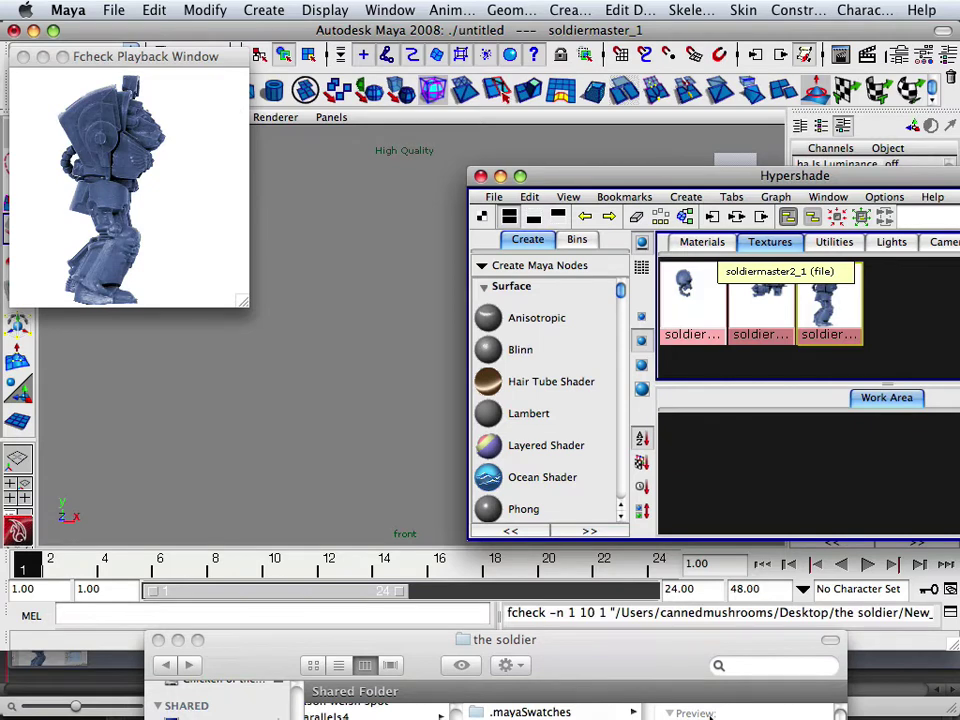
{"action": "left_click", "coordinate": [740, 697]}
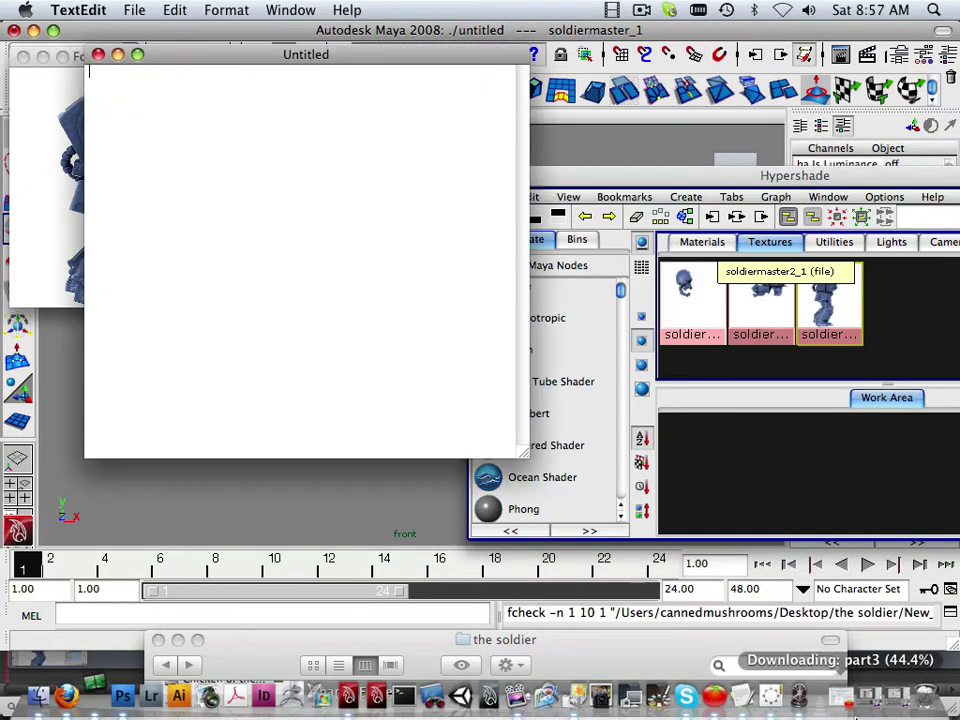
{"action": "left_click", "coordinate": [800, 697]}
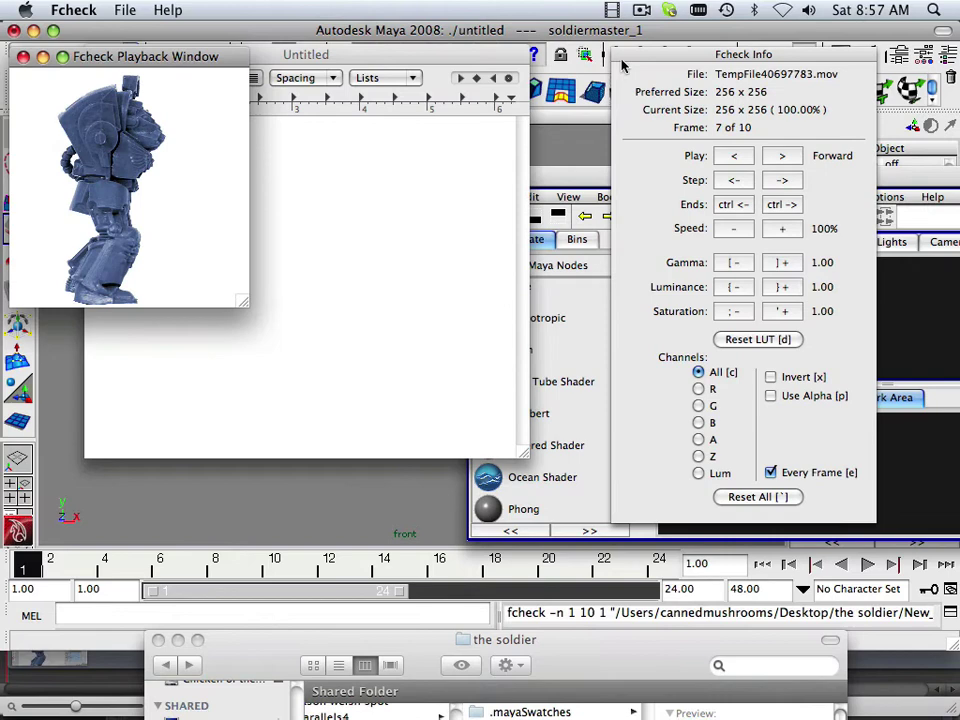
{"action": "left_click", "coordinate": [23, 56]}
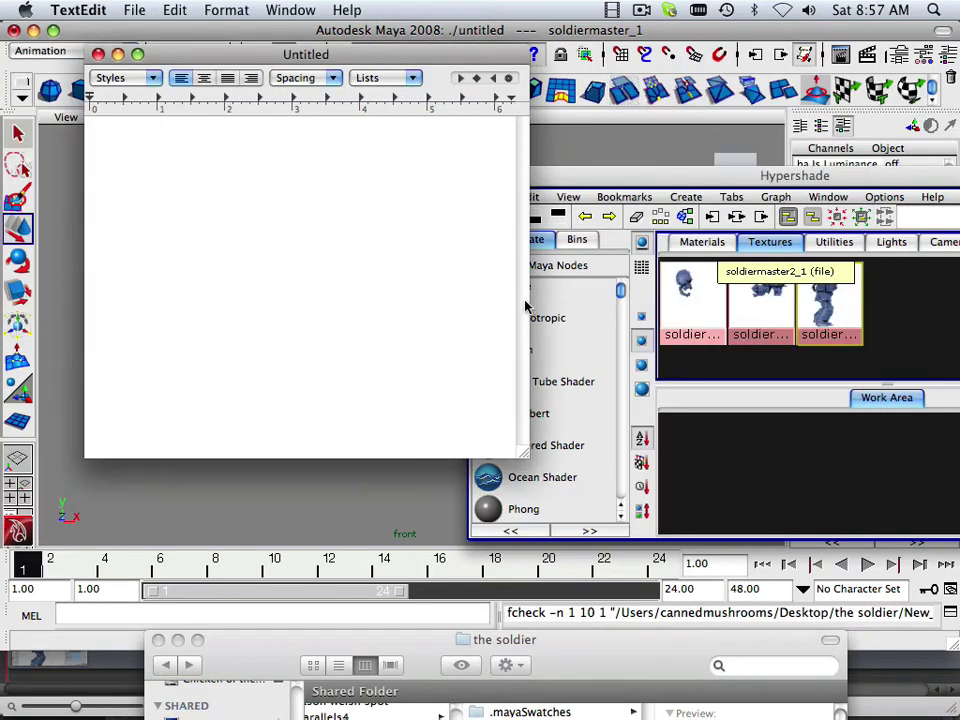
{"action": "left_click", "coordinate": [640, 178]}
- From the Materials list, drag Lambert into the work area three times, creating lambert2, lambert3 and lambert4
{"action": "left_click_drag", "start_coordinate": [640, 178], "coordinate": [360, 131]}
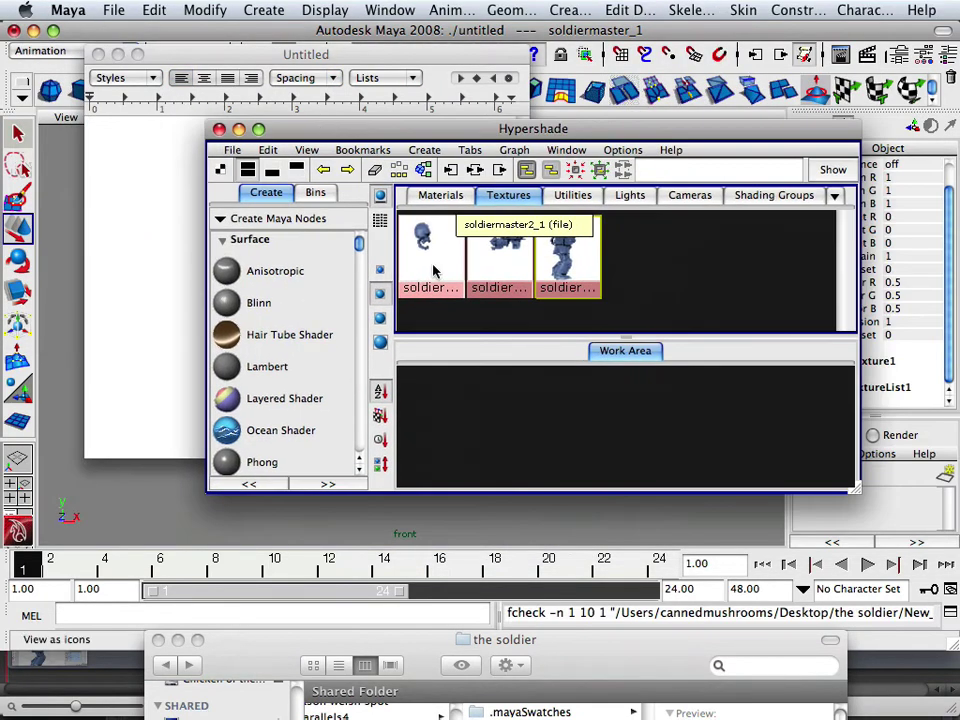
{"action": "left_click", "coordinate": [440, 195]}
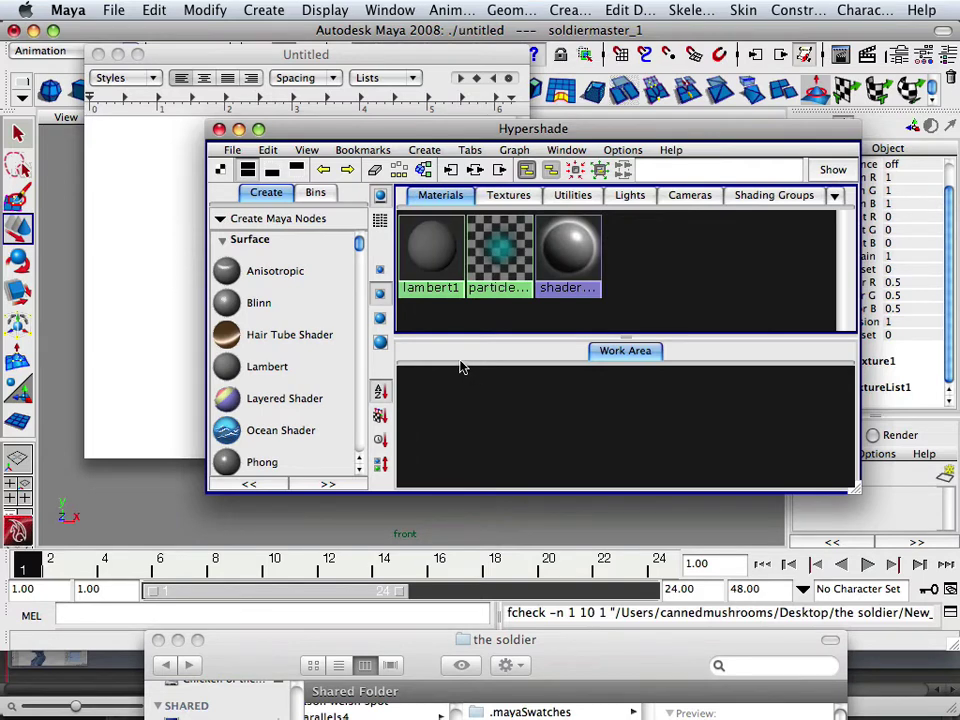
{"action": "scroll", "coordinate": [270, 385], "scroll_direction": "down", "scroll_amount": 1}
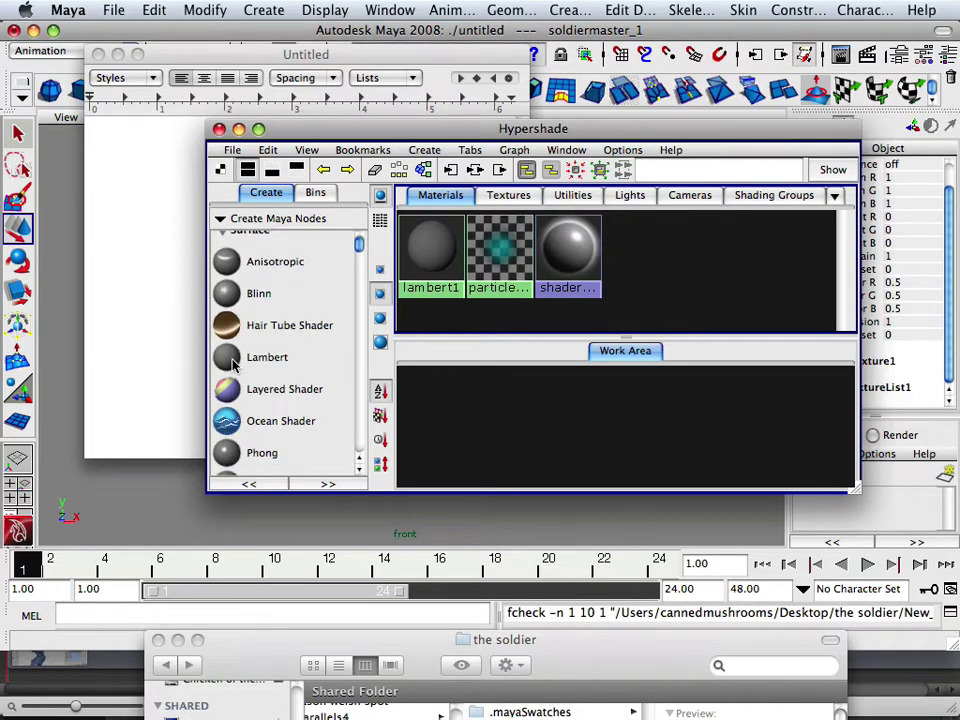
{"action": "middle_click_drag", "start_coordinate": [479, 436], "coordinate": [479, 436]}
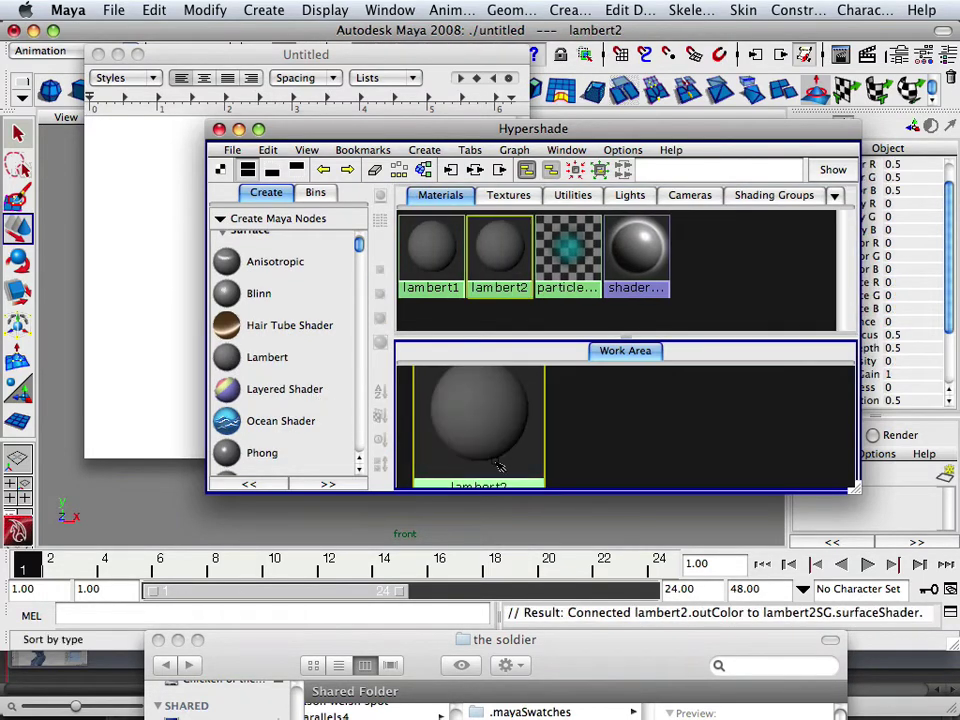
{"action": "scroll", "coordinate": [427, 428], "scroll_direction": "down", "scroll_amount": 3}
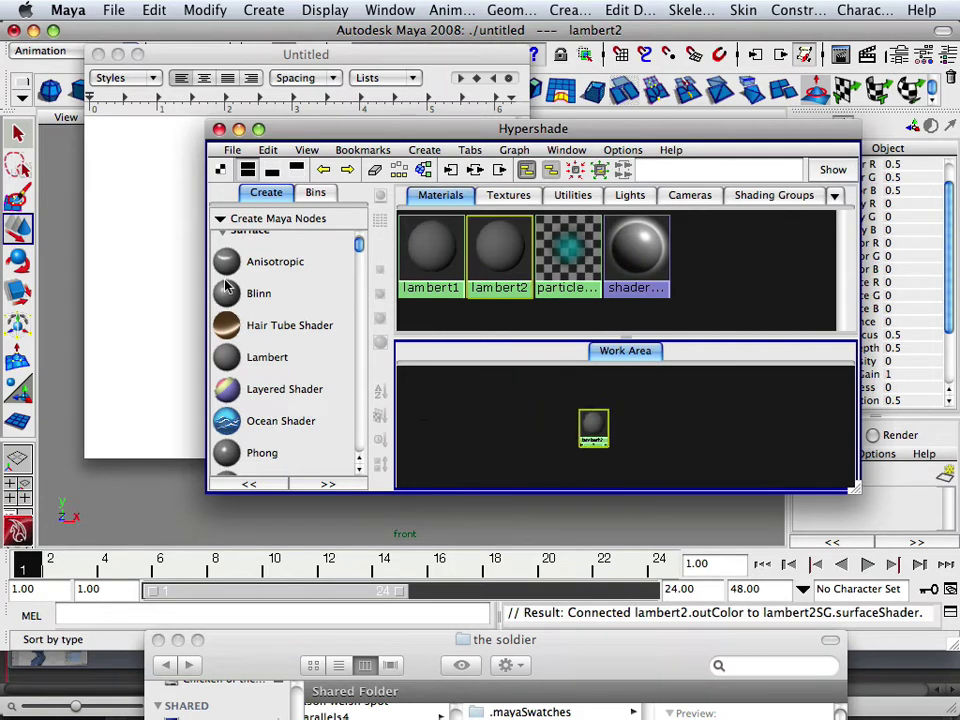
{"action": "scroll", "coordinate": [268, 360], "scroll_direction": "up", "scroll_amount": 1}
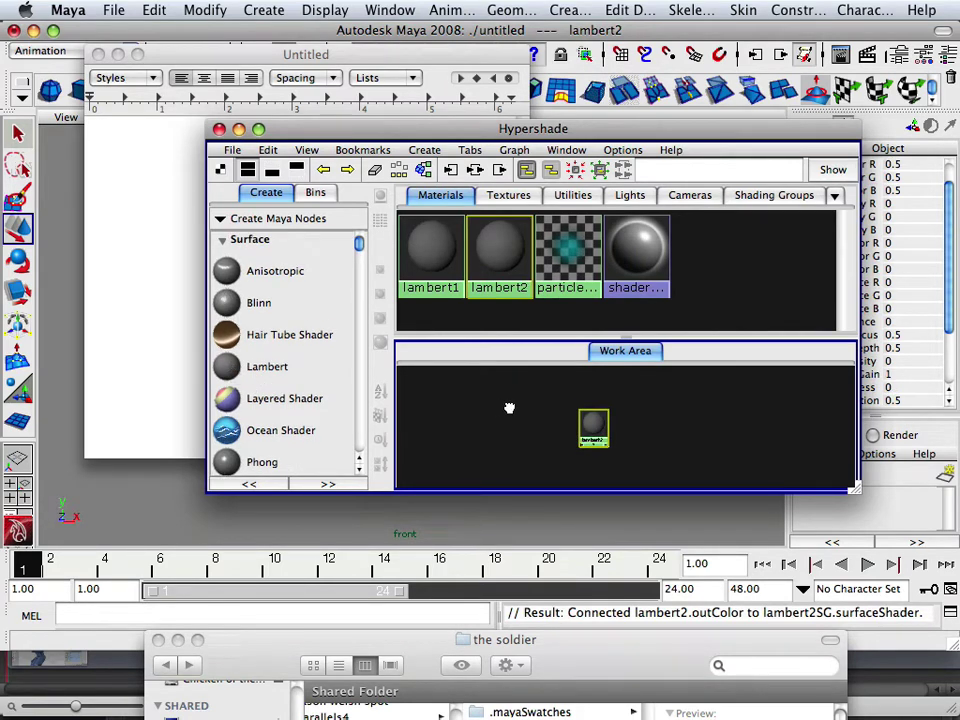
{"action": "middle_click_drag", "start_coordinate": [420, 394], "coordinate": [500, 405]}
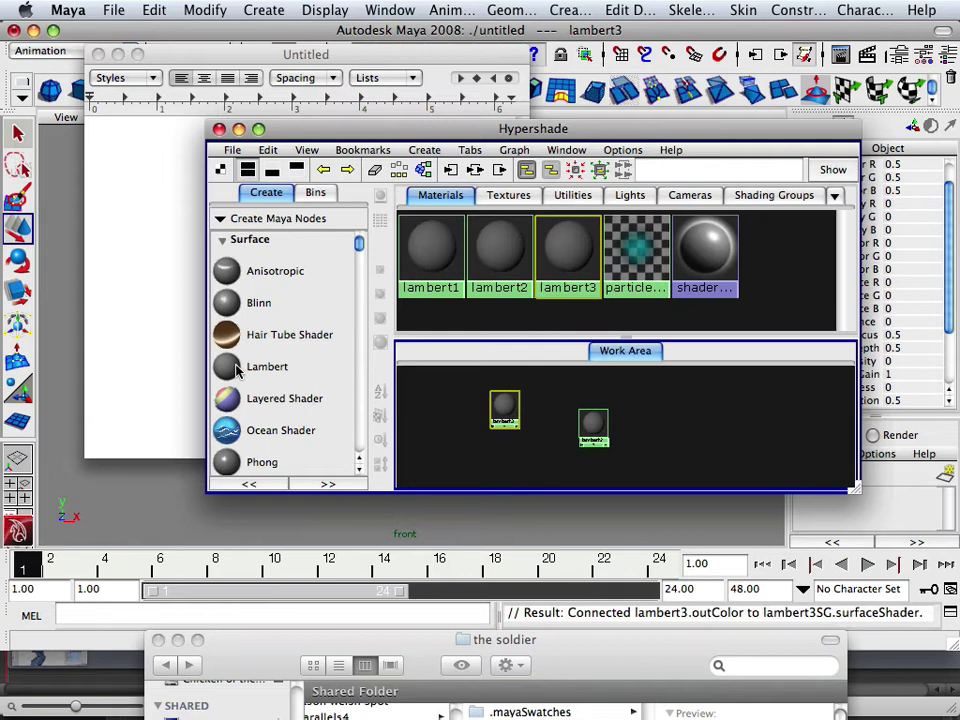
{"action": "middle_click_drag", "start_coordinate": [446, 424], "coordinate": [447, 422]}
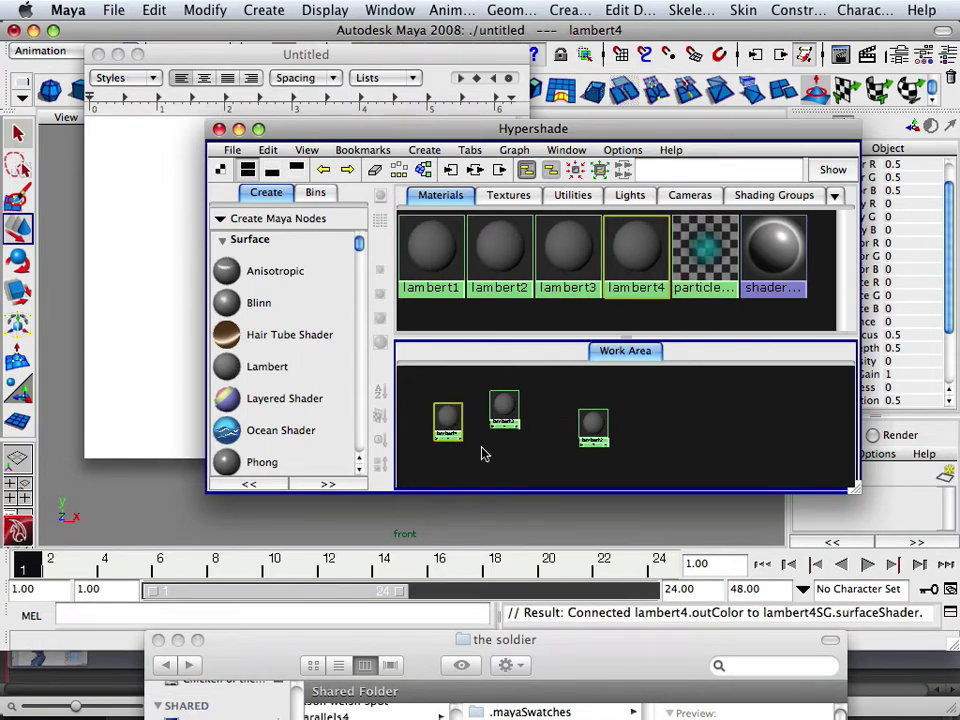
{"action": "left_click", "coordinate": [436, 287]}
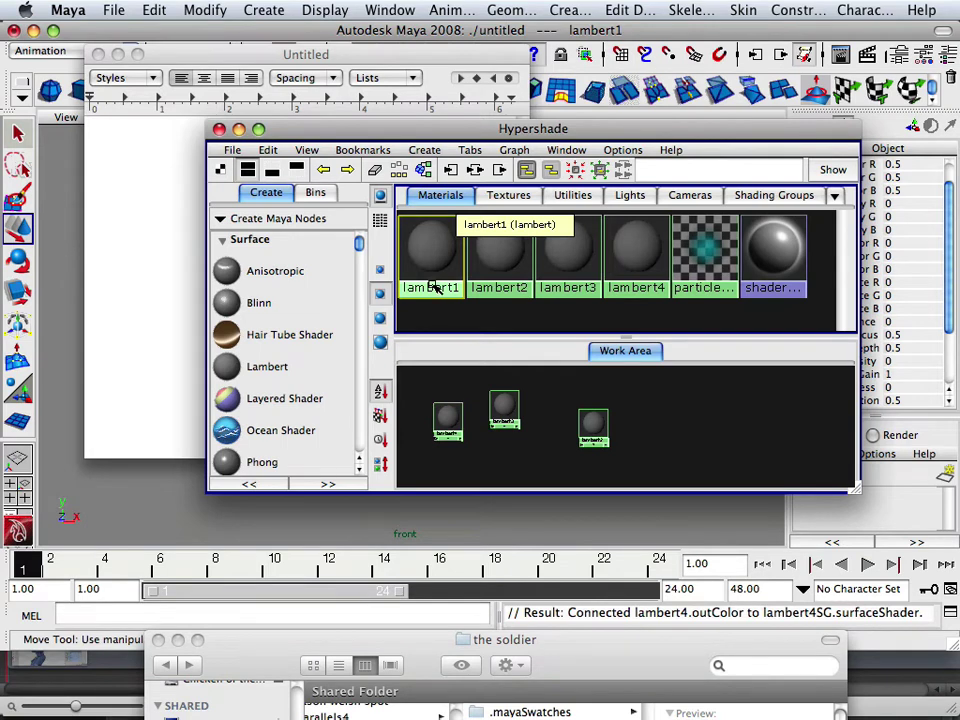
{"action": "left_click_drag", "start_coordinate": [475, 134], "coordinate": [396, 130]}
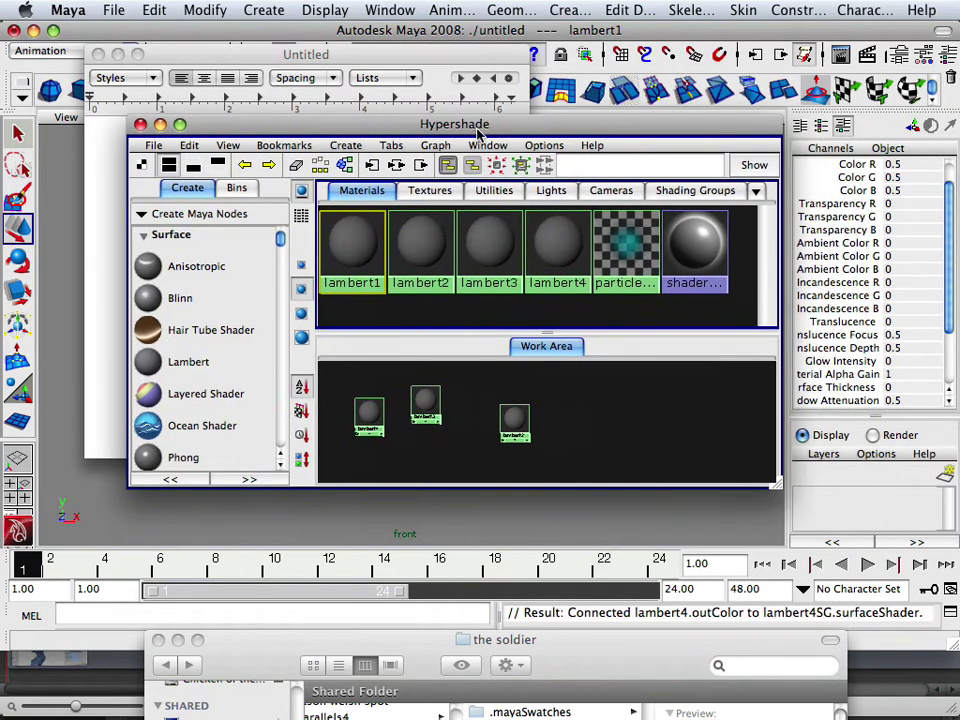
- Rename the lambert2 material to soldier1
{"action": "left_click_drag", "start_coordinate": [478, 133], "coordinate": [375, 134]}
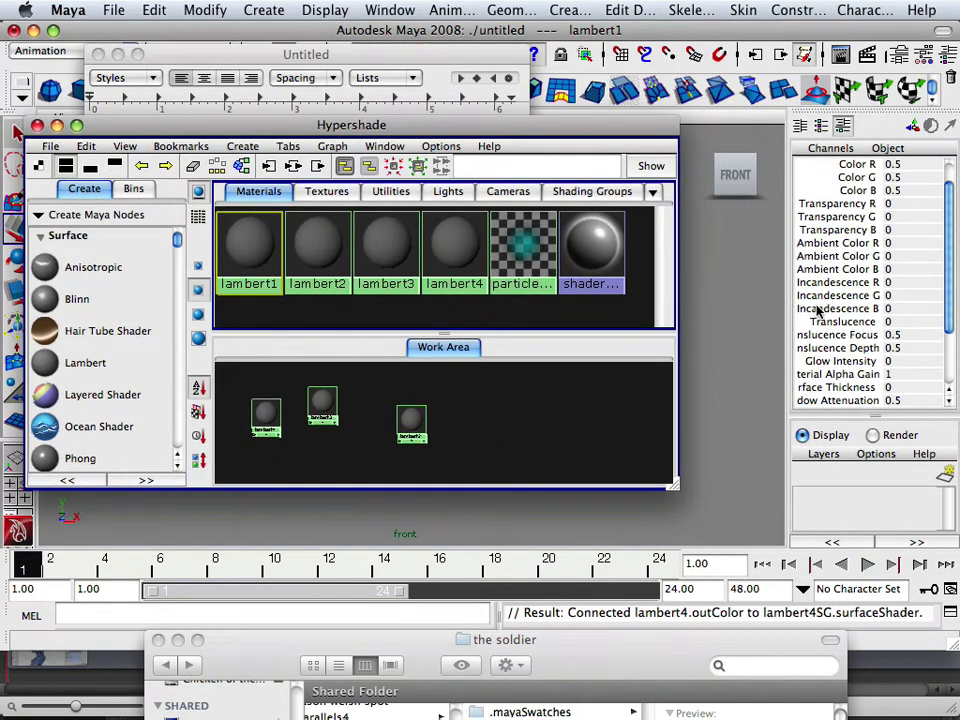
{"action": "scroll", "coordinate": [818, 312], "scroll_direction": "up", "scroll_amount": 2}
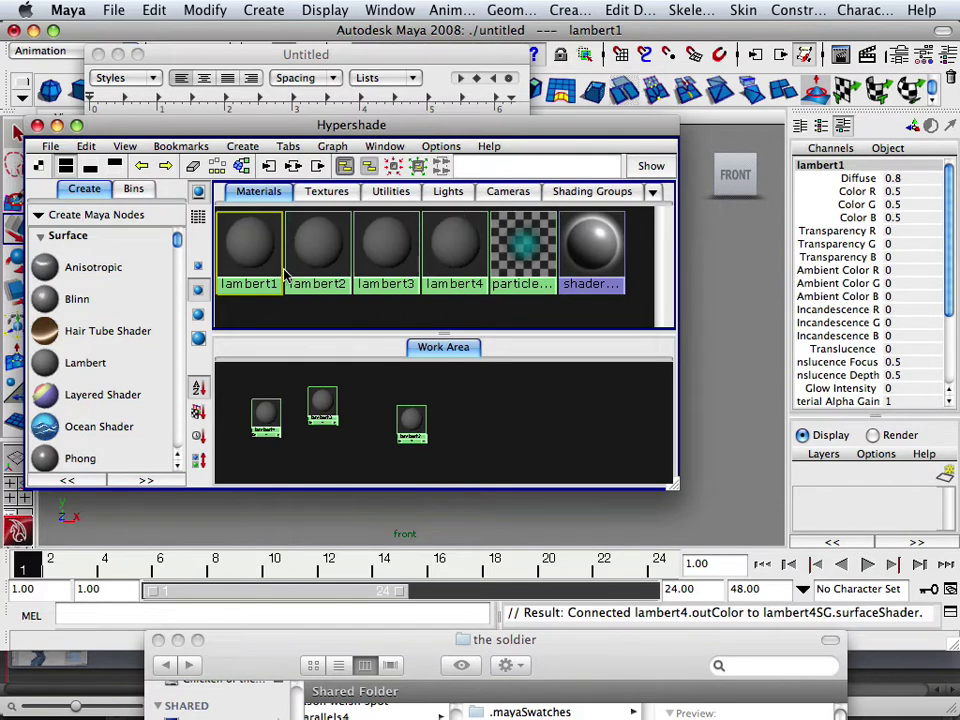
{"action": "left_click", "coordinate": [318, 242]}
{"action": "left_click", "coordinate": [843, 166]}
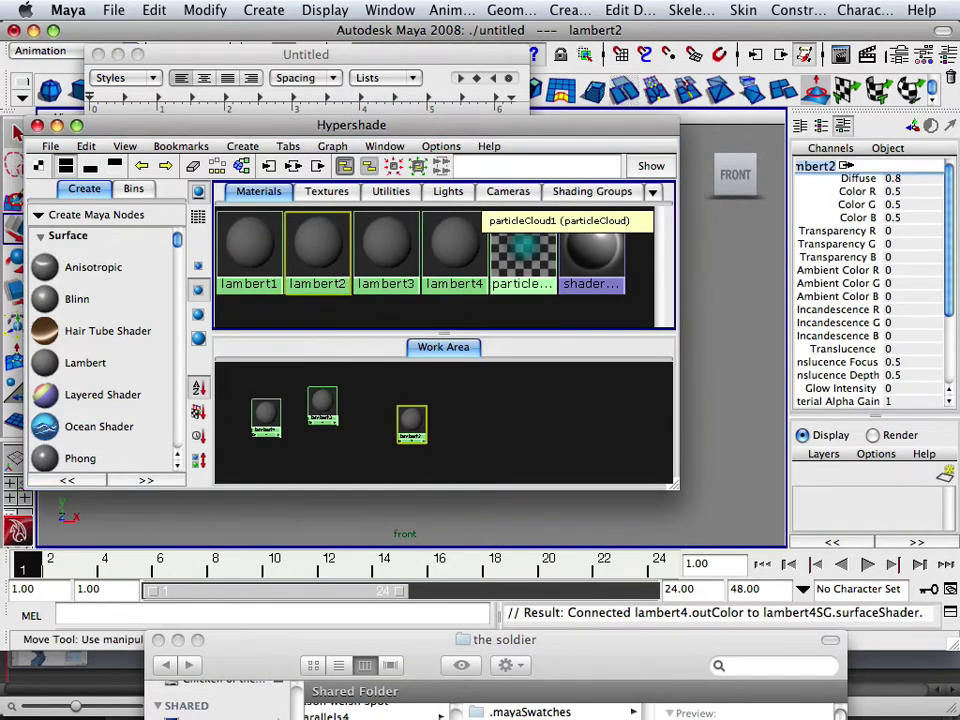
{"action": "type", "text": "soldier1"}
{"action": "key", "text": "Return"}
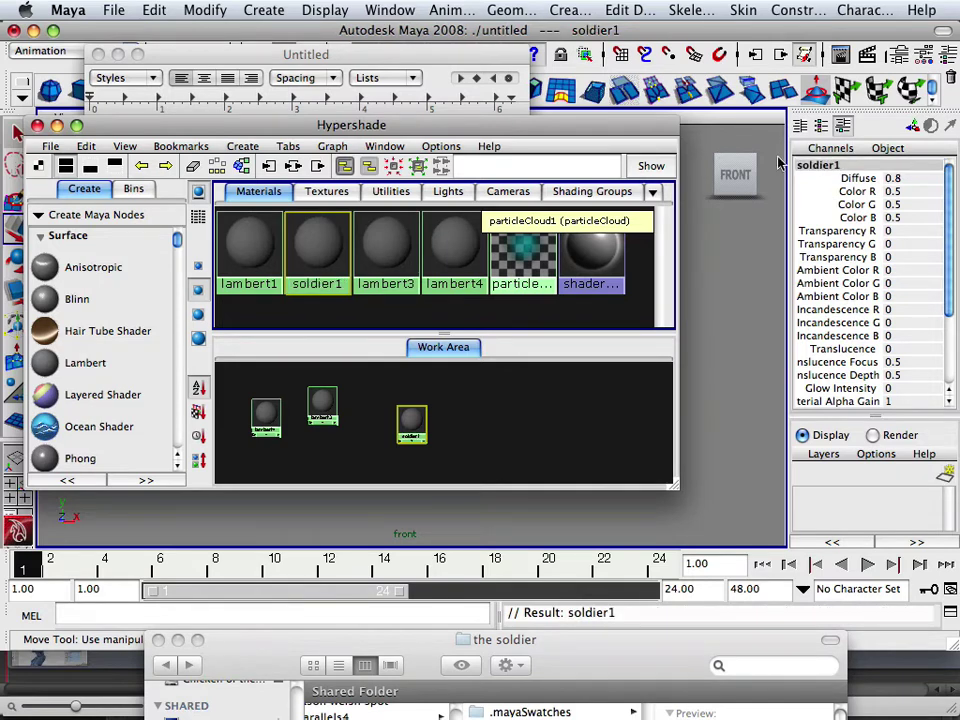
- Rename lambert3 to soldier2 and lambert4 to soldier3
{"action": "left_click", "coordinate": [383, 255]}
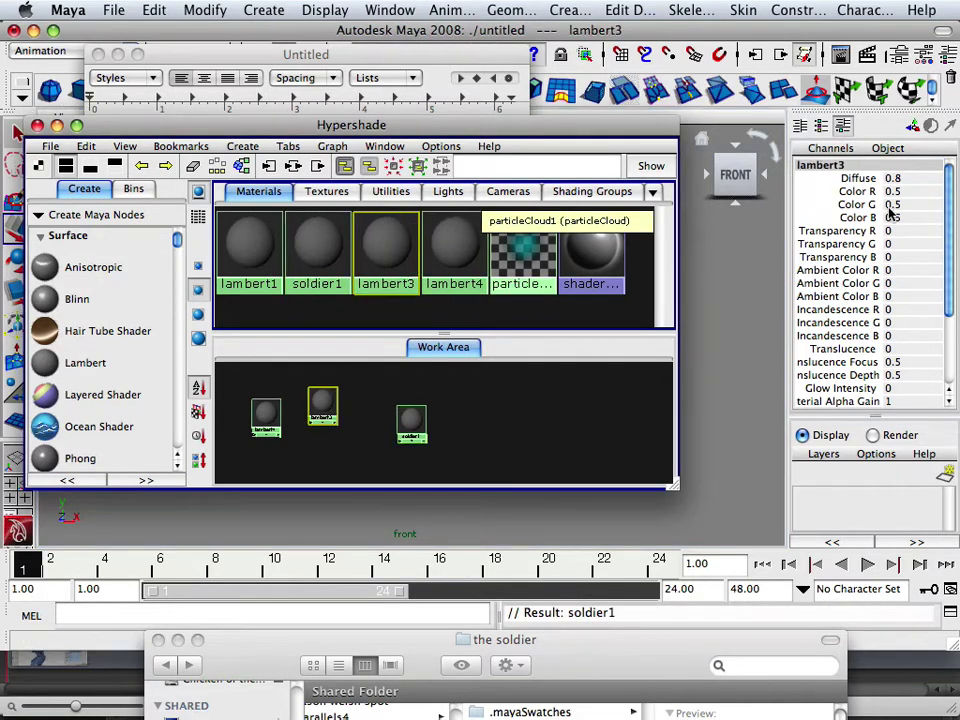
{"action": "type", "text": "soldier2"}
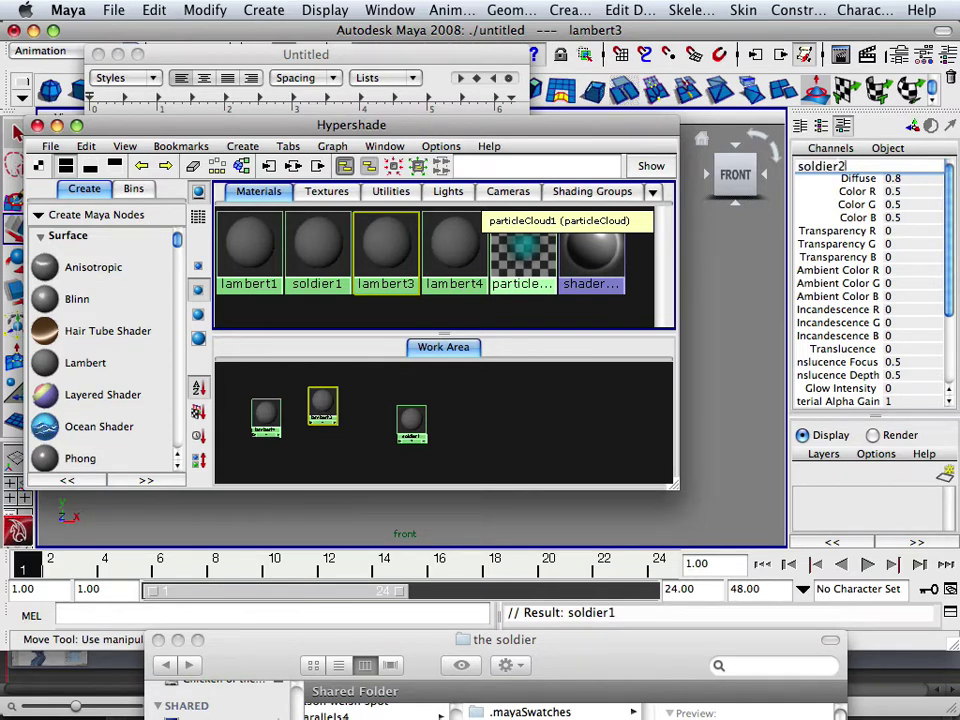
{"action": "key", "text": "Return"}
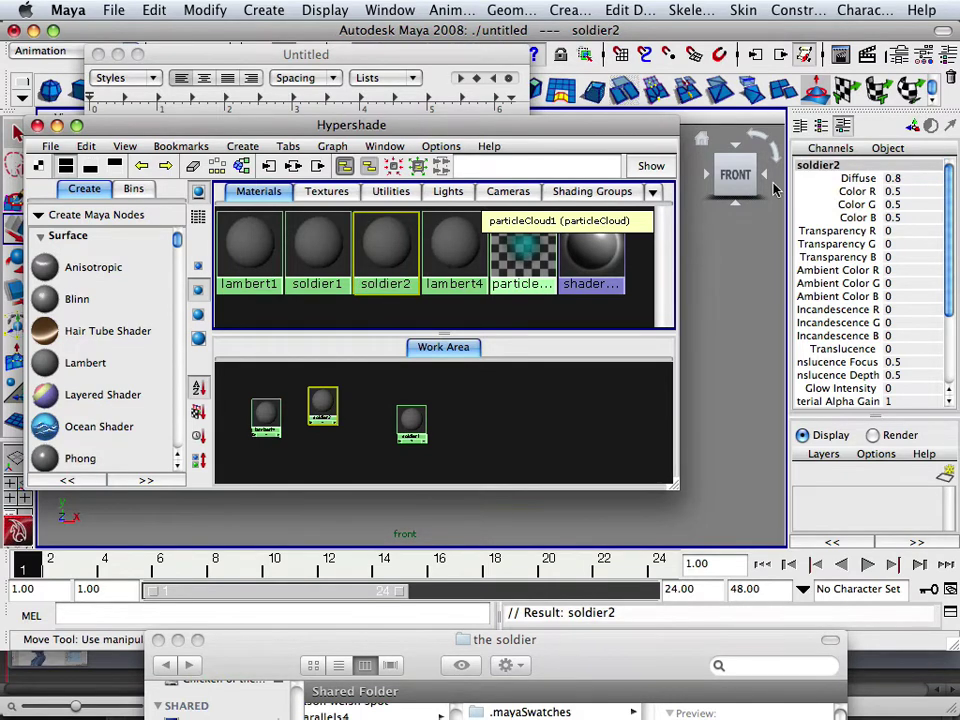
{"action": "left_click", "coordinate": [455, 245]}
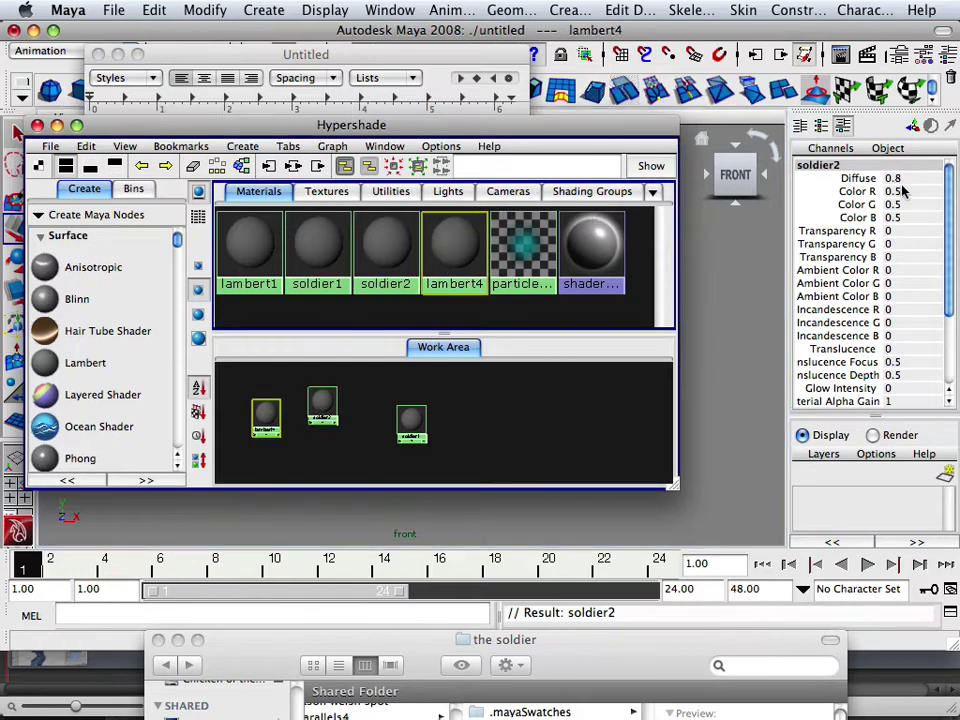
{"action": "left_click", "coordinate": [845, 166]}
{"action": "type", "text": "sold"}
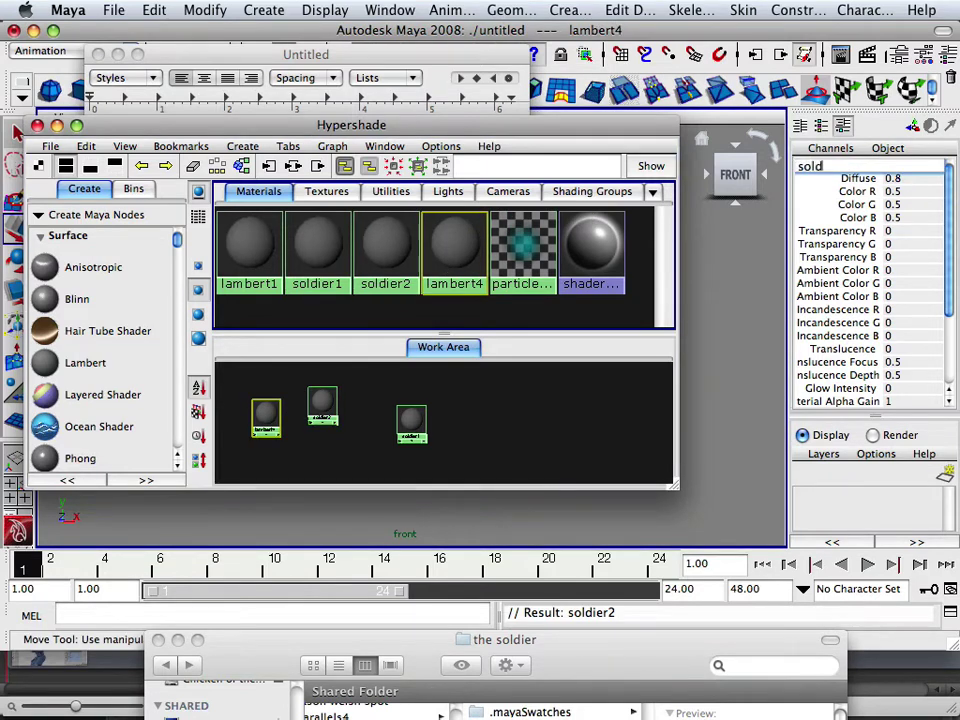
{"action": "type", "text": "ier3"}
{"action": "key", "text": "Return"}
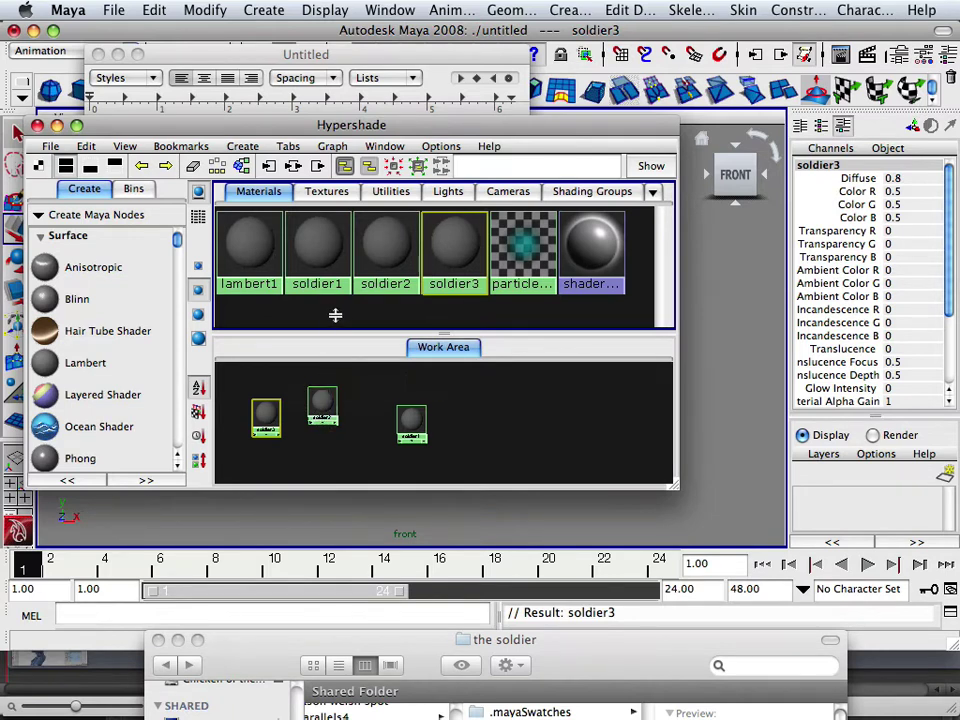
- Connect each soldiermaster texture to the color of soldier1, soldier2 and soldier3
{"action": "left_click", "coordinate": [329, 193]}
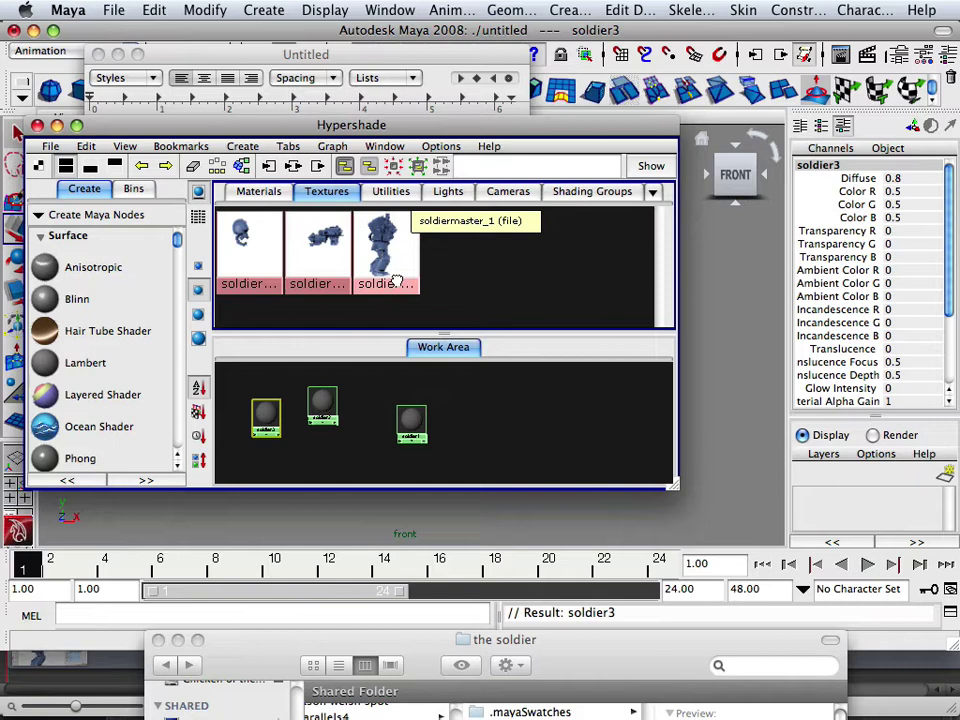
{"action": "middle_click_drag", "start_coordinate": [415, 418], "coordinate": [416, 420]}
{"action": "left_click", "coordinate": [435, 437]}
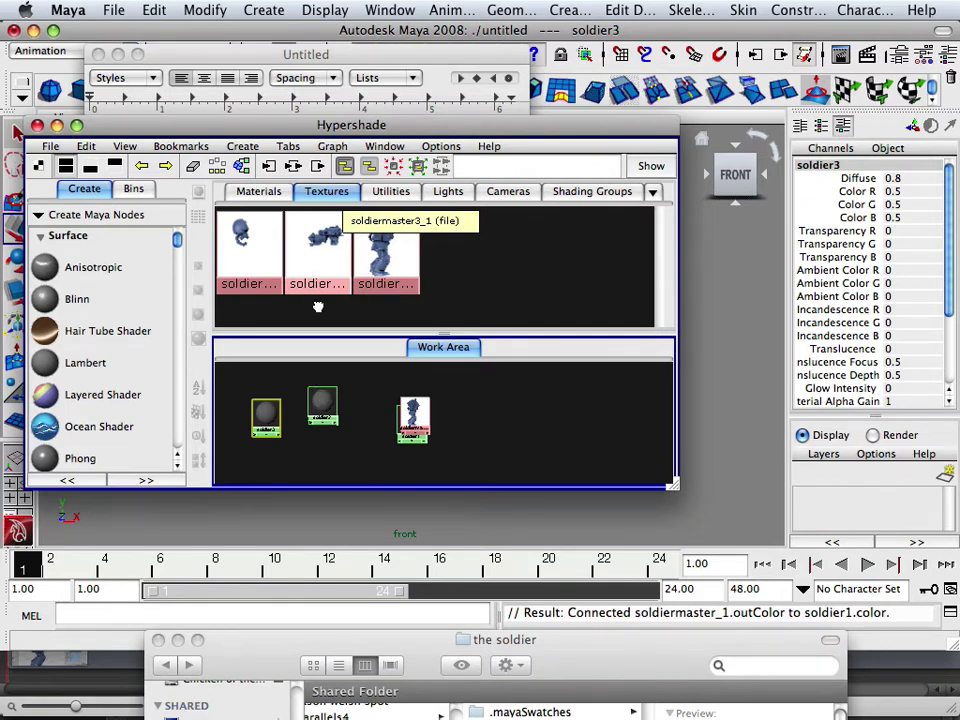
{"action": "middle_click_drag", "start_coordinate": [321, 267], "coordinate": [241, 260]}
{"action": "left_click", "coordinate": [248, 262]}
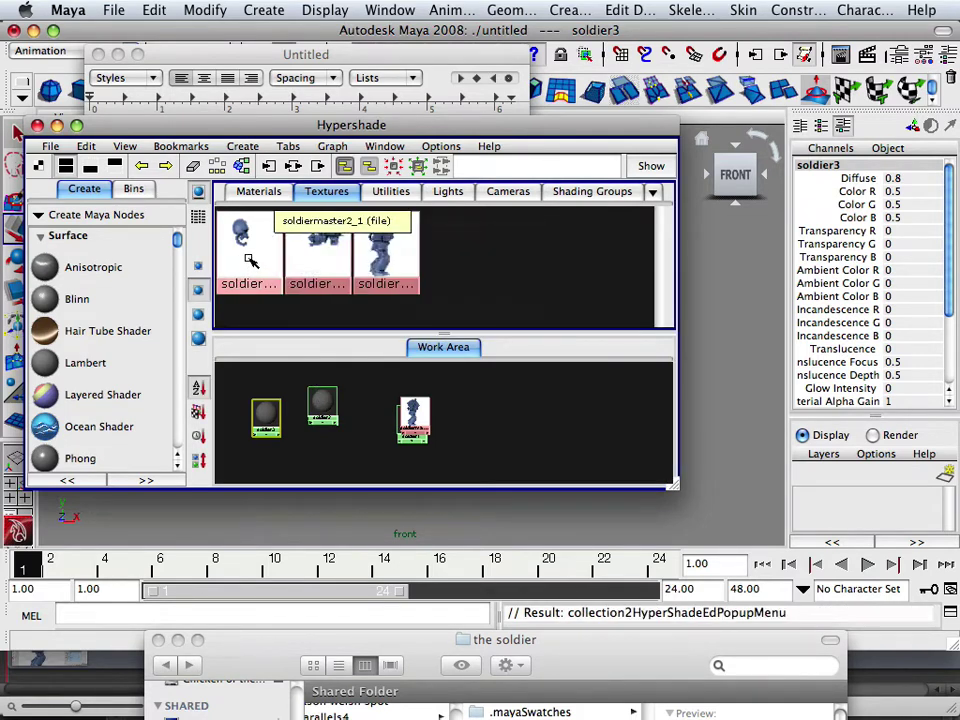
{"action": "middle_click_drag", "start_coordinate": [320, 400], "coordinate": [321, 401]}
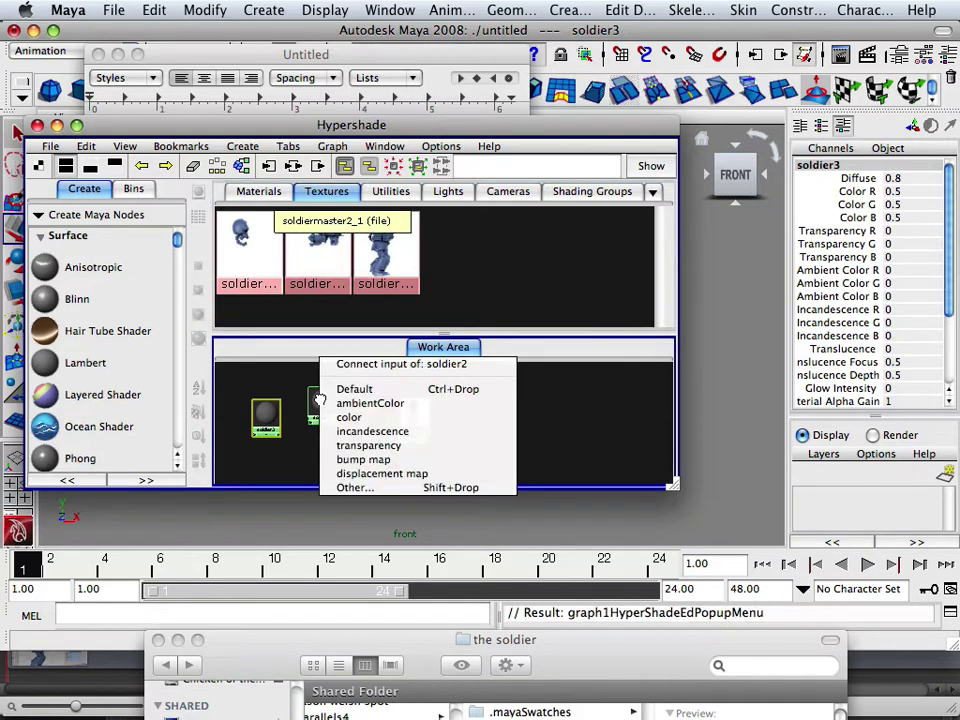
{"action": "left_click", "coordinate": [345, 416]}
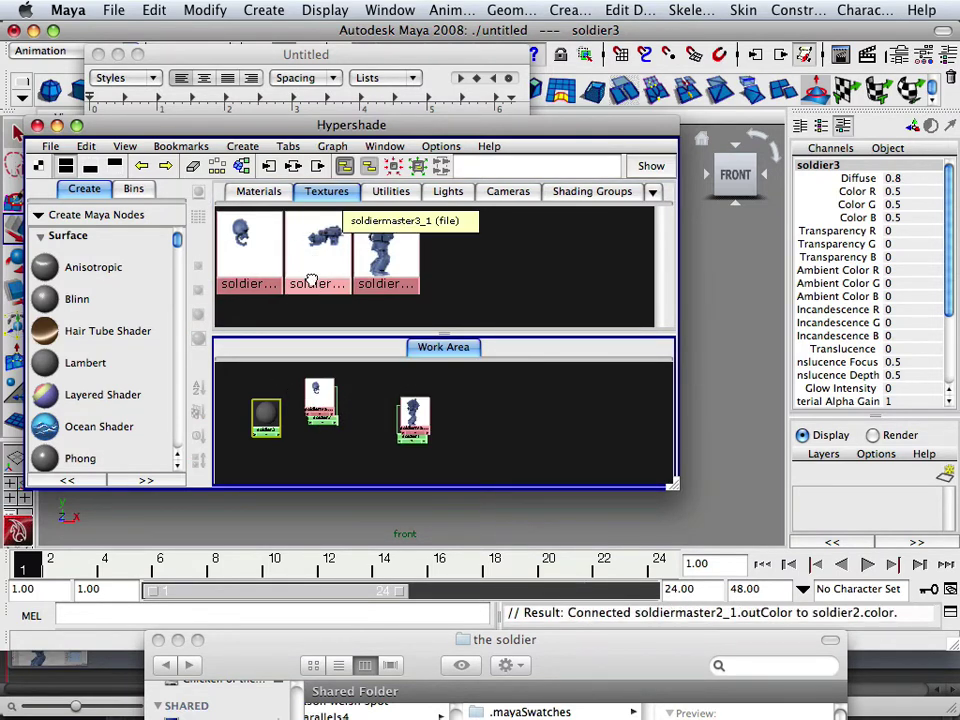
{"action": "middle_click_drag", "start_coordinate": [270, 414], "coordinate": [272, 416]}
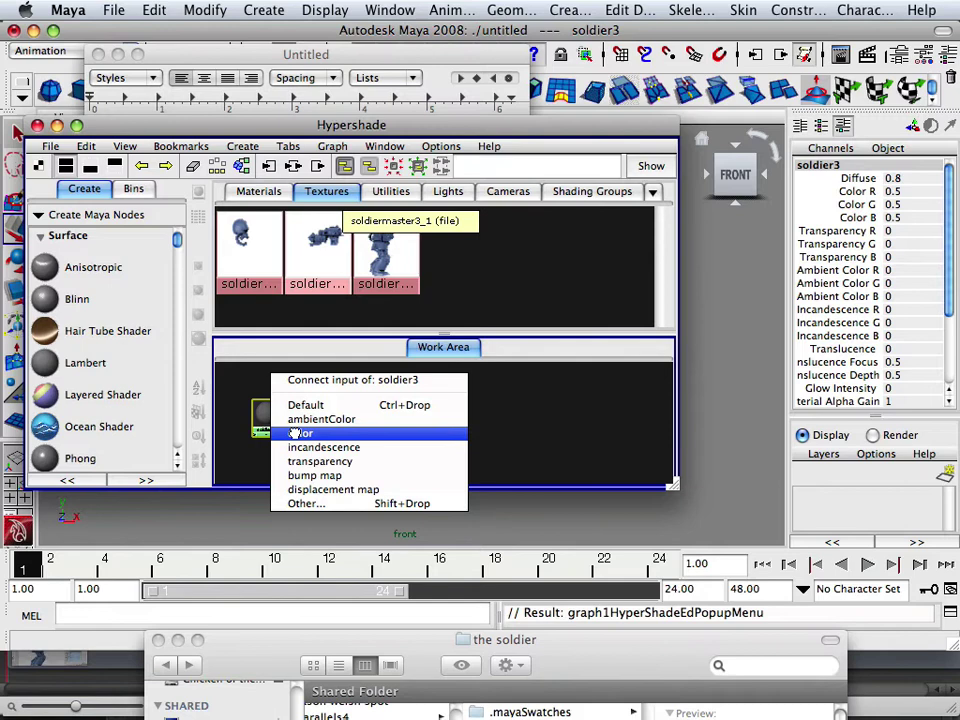
{"action": "left_click", "coordinate": [293, 431]}
- Arrange each soldier material node beneath its texture node in the work area
{"action": "left_click_drag", "start_coordinate": [270, 412], "coordinate": [313, 442]}
{"action": "left_click", "coordinate": [408, 392]}
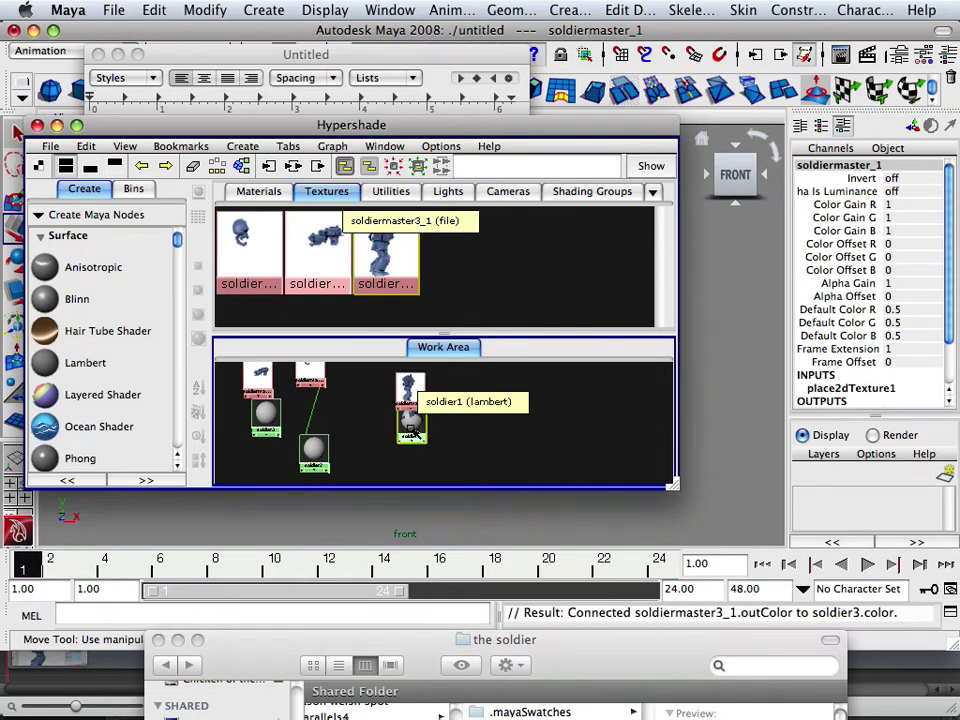
{"action": "left_click_drag", "start_coordinate": [412, 432], "coordinate": [405, 449]}
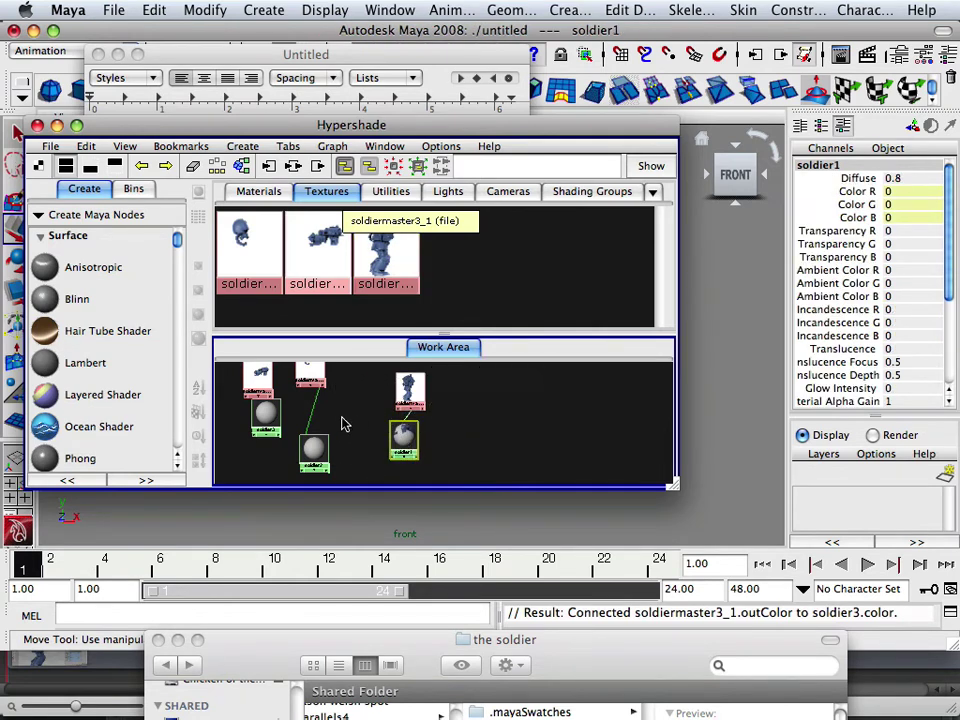
{"action": "left_click_drag", "start_coordinate": [313, 446], "coordinate": [316, 410]}
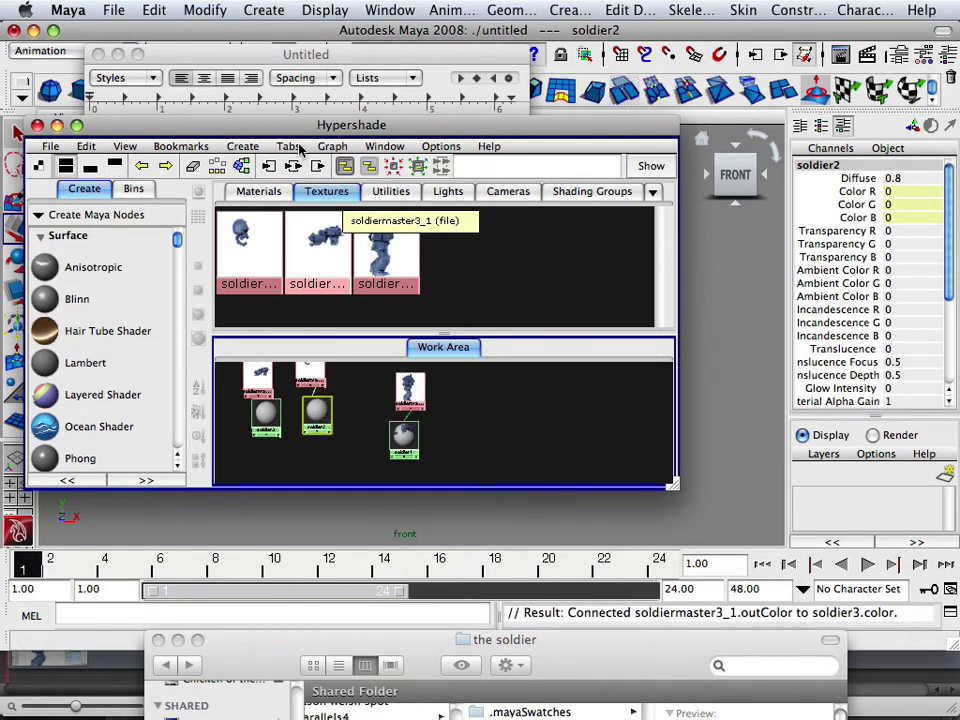
{"action": "left_click_drag", "start_coordinate": [282, 127], "coordinate": [646, 145]}
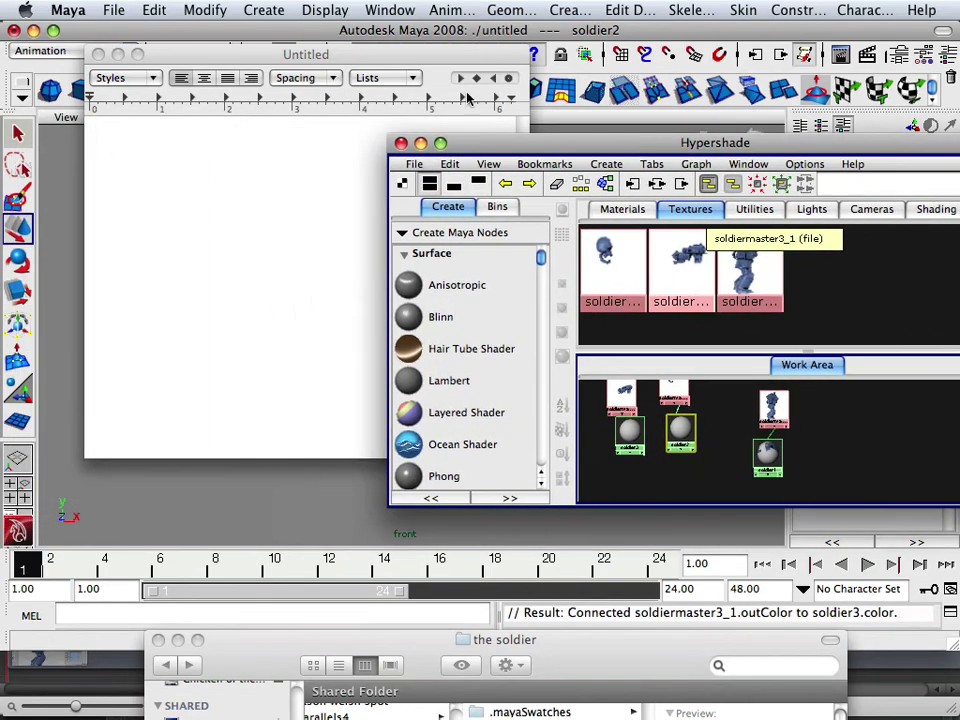
- Close the empty Untitled window, maximize the persp view and select the plane
{"action": "left_click", "coordinate": [98, 54]}
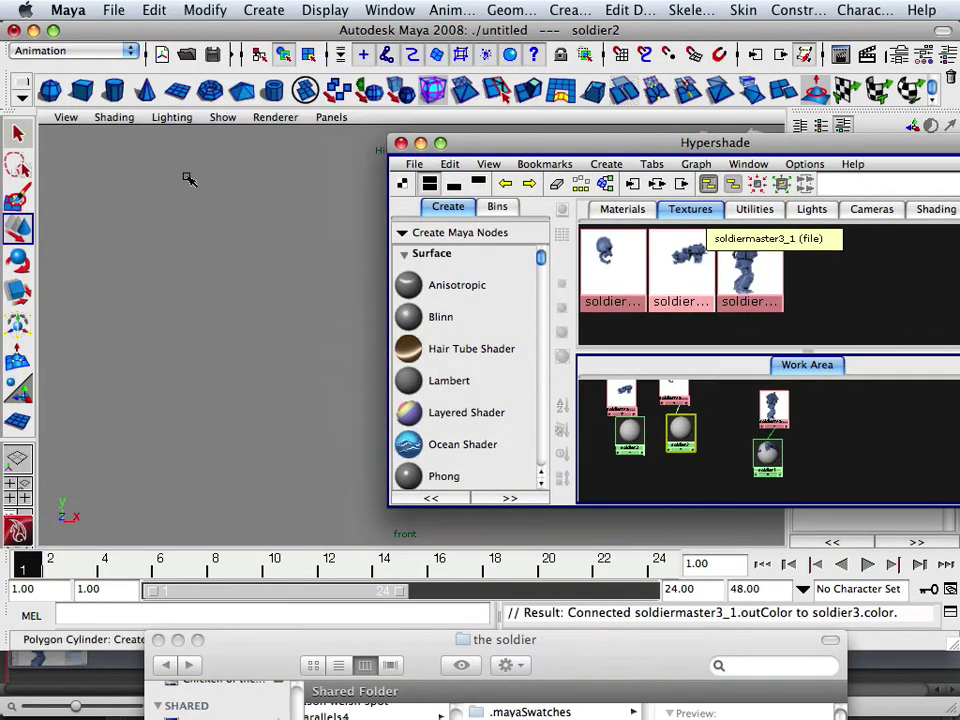
{"action": "key", "text": "space"}
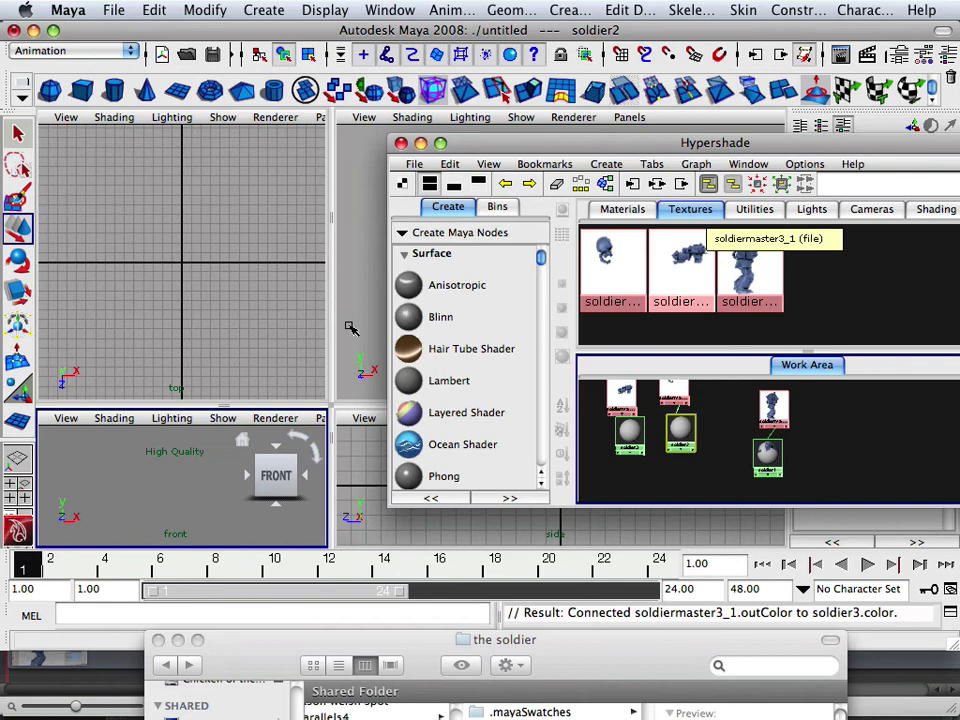
{"action": "key", "text": "space"}
{"action": "left_click", "coordinate": [312, 302]}
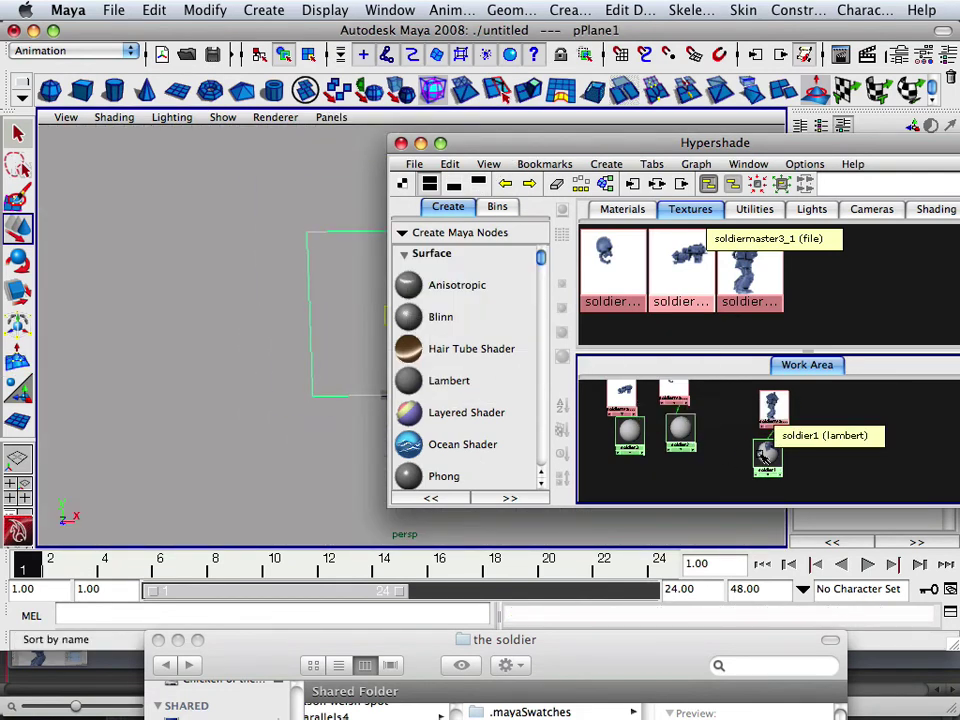
- Assign the soldier1 material to the selected plane and check the soldier texture
{"action": "right_click_drag", "start_coordinate": [765, 455], "coordinate": [726, 394]}
{"action": "left_click_drag", "start_coordinate": [536, 153], "coordinate": [730, 204]}
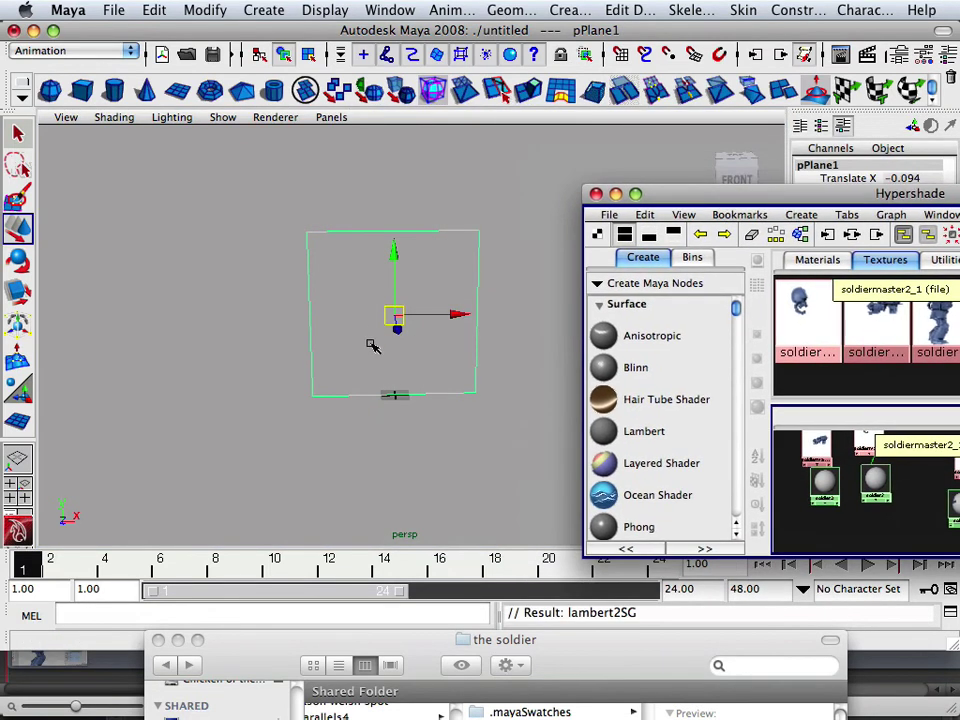
{"action": "left_click", "coordinate": [315, 421]}
{"action": "left_click", "coordinate": [357, 390]}
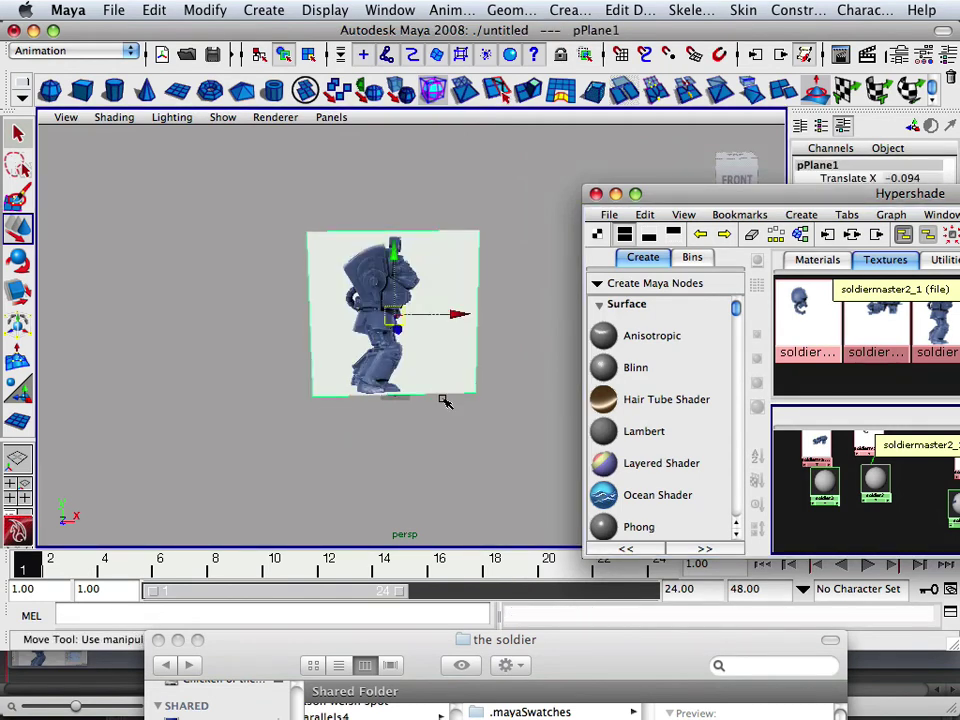
- Connect the first soldier texture to soldier1's transparency
{"action": "left_click_drag", "start_coordinate": [761, 194], "coordinate": [559, 147]}
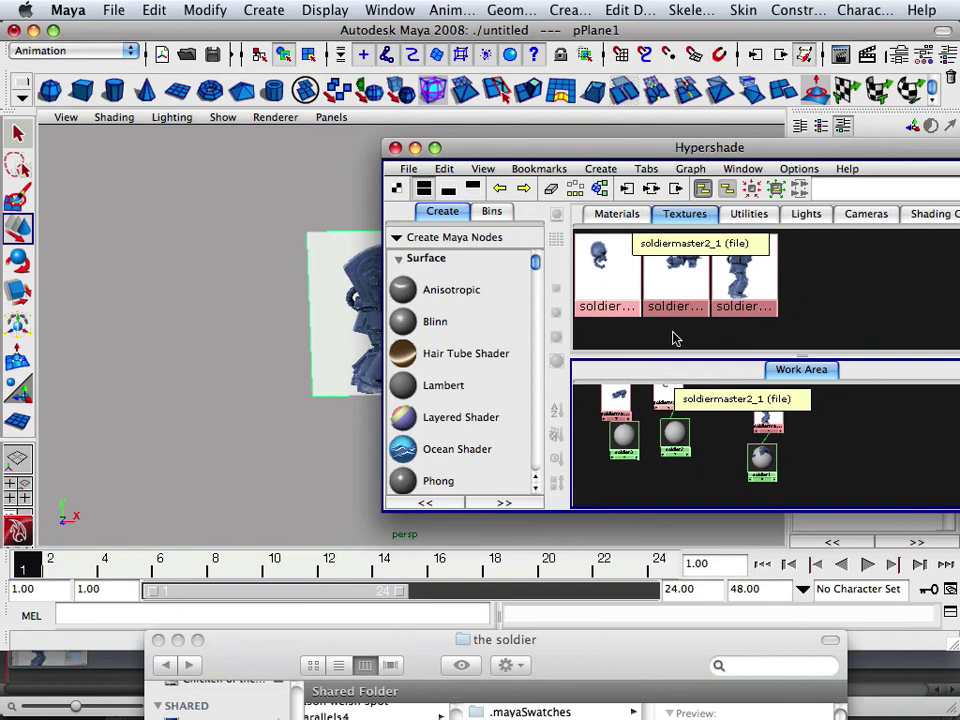
{"action": "left_click_drag", "start_coordinate": [643, 153], "coordinate": [391, 104]}
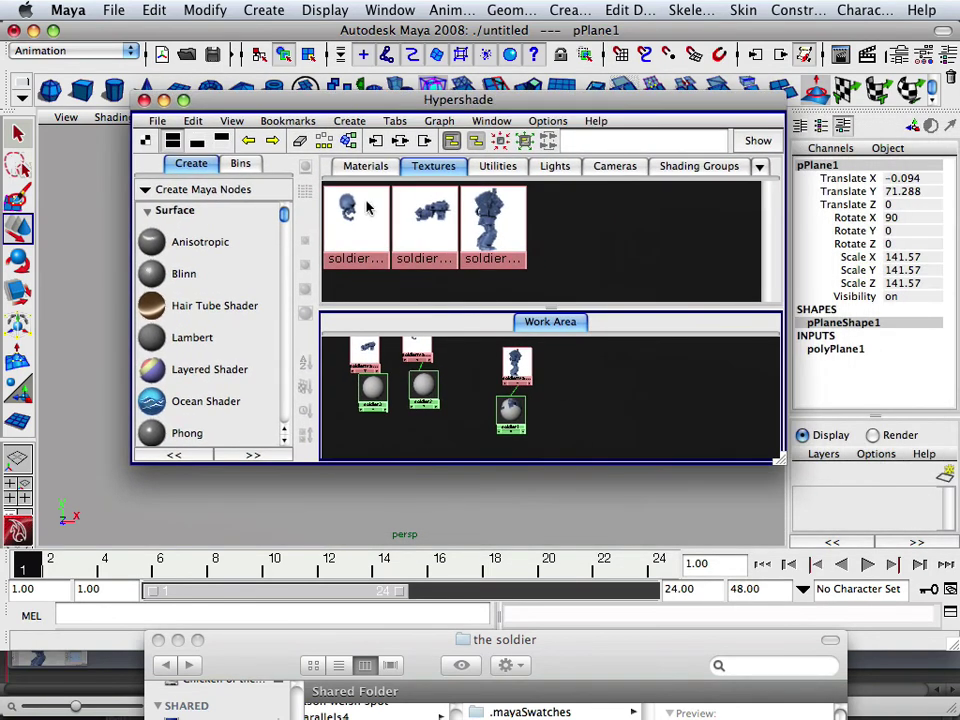
{"action": "scroll", "coordinate": [515, 397], "scroll_direction": "up", "scroll_amount": 3}
{"action": "scroll", "coordinate": [515, 397], "scroll_direction": "up", "scroll_amount": 1}
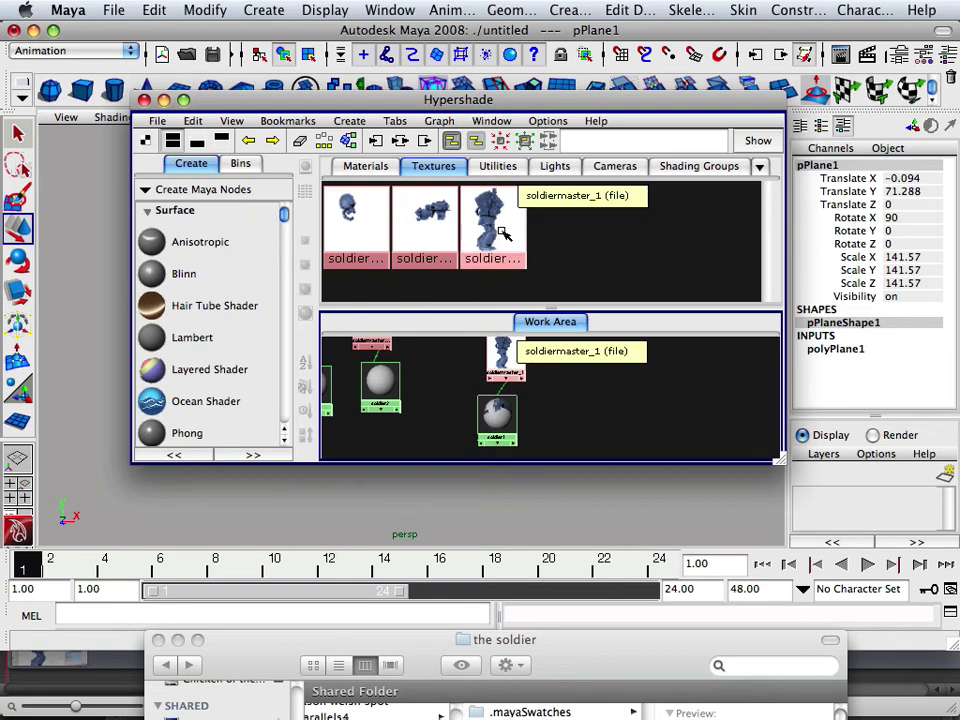
{"action": "middle_click_drag", "start_coordinate": [508, 423], "coordinate": [507, 424]}
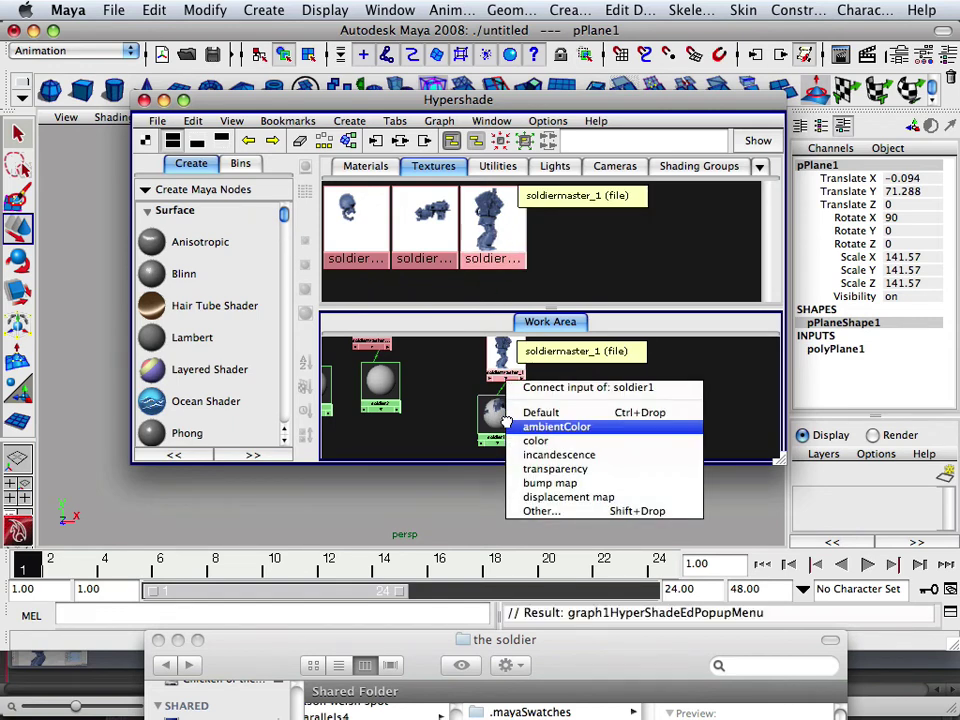
{"action": "left_click", "coordinate": [536, 469]}
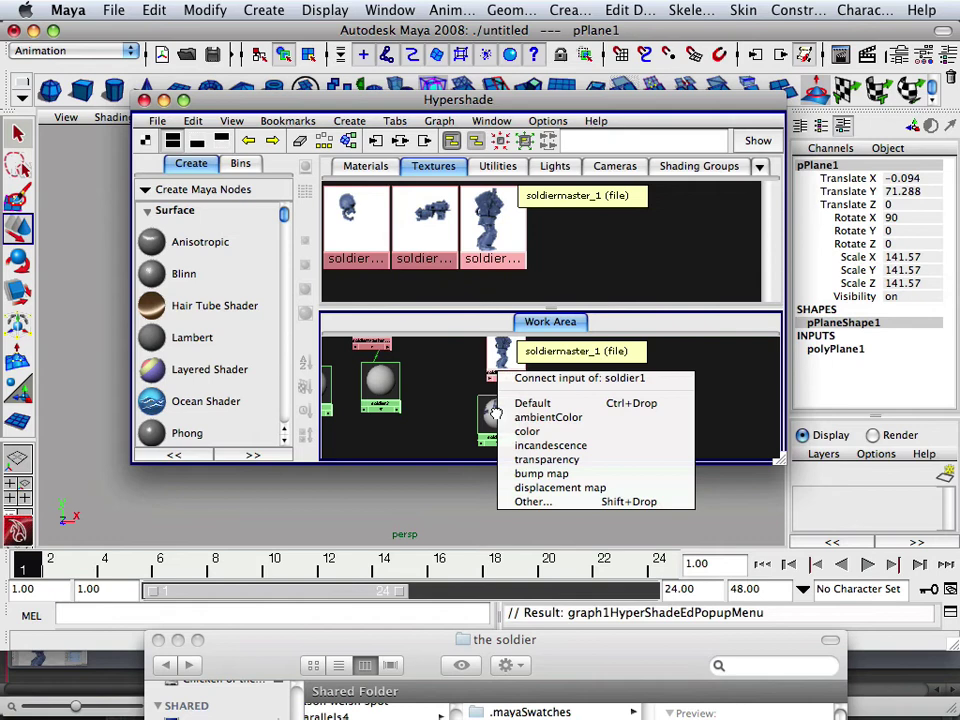
{"action": "left_click", "coordinate": [520, 459]}
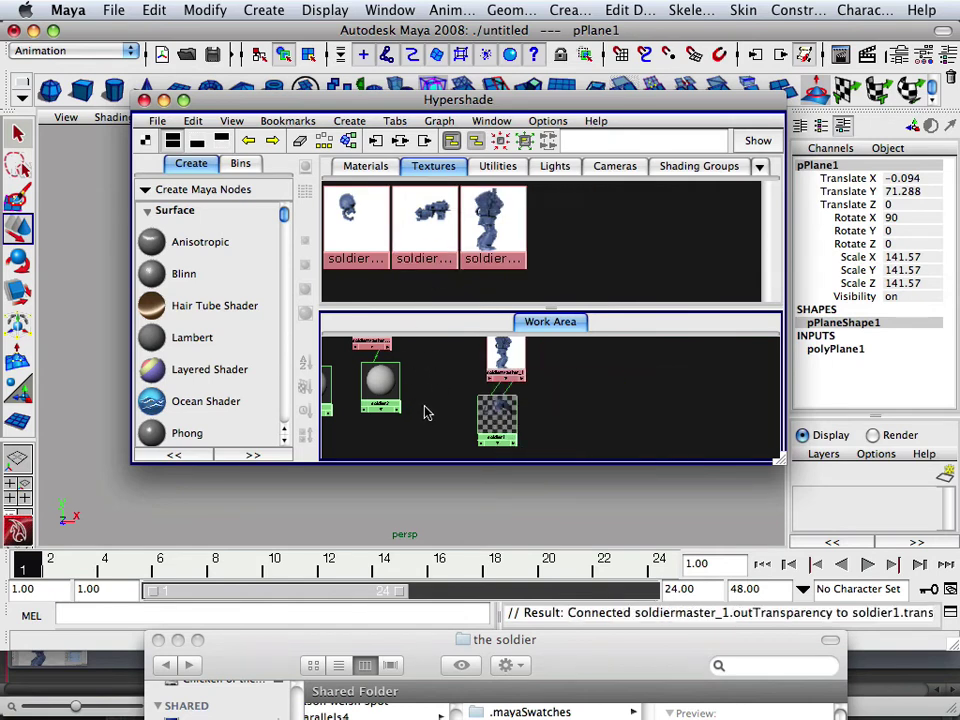
- Connect the second and third soldier textures to soldier2's and soldier3's transparency
{"action": "middle_click_drag", "start_coordinate": [425, 413], "coordinate": [551, 409], "text": "alt"}
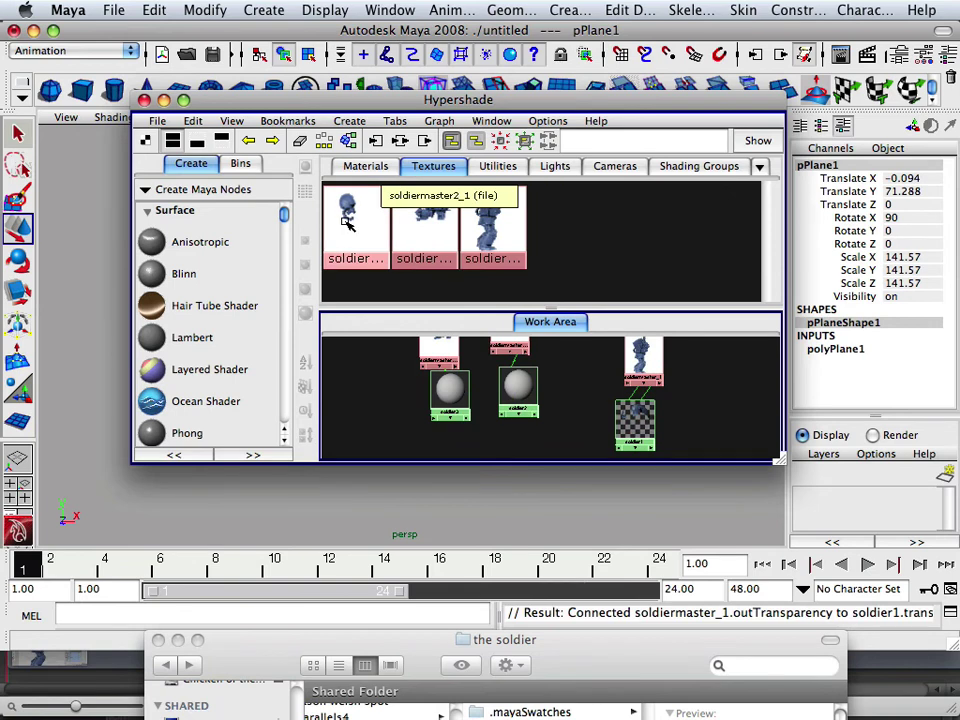
{"action": "middle_click_drag", "start_coordinate": [579, 375], "coordinate": [574, 399], "text": "alt"}
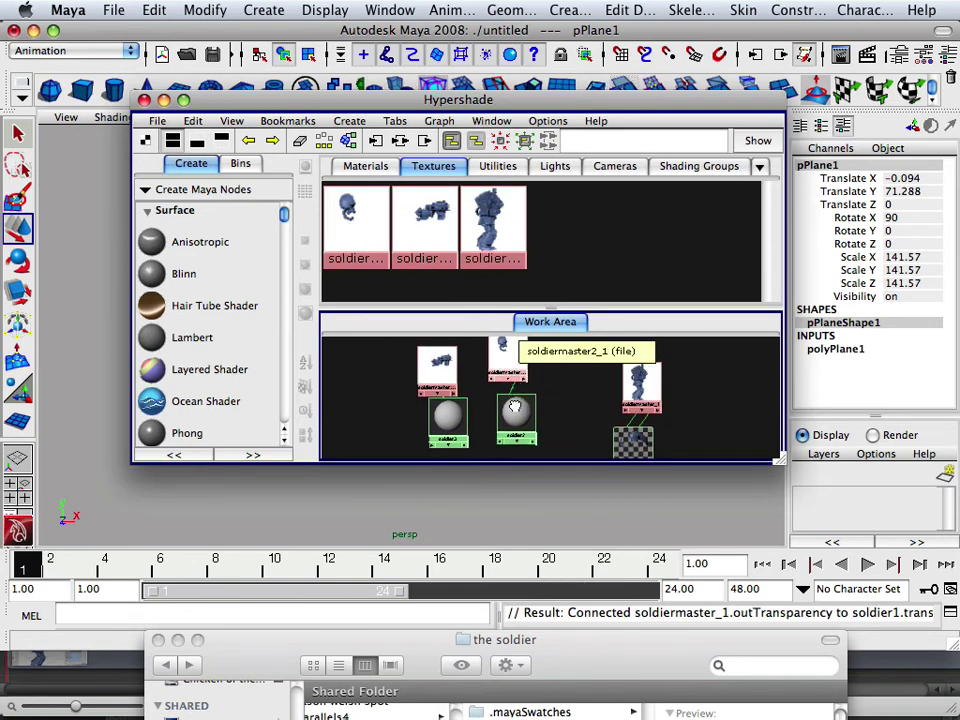
{"action": "middle_click_drag", "start_coordinate": [514, 407], "coordinate": [515, 408]}
{"action": "left_click", "coordinate": [548, 453]}
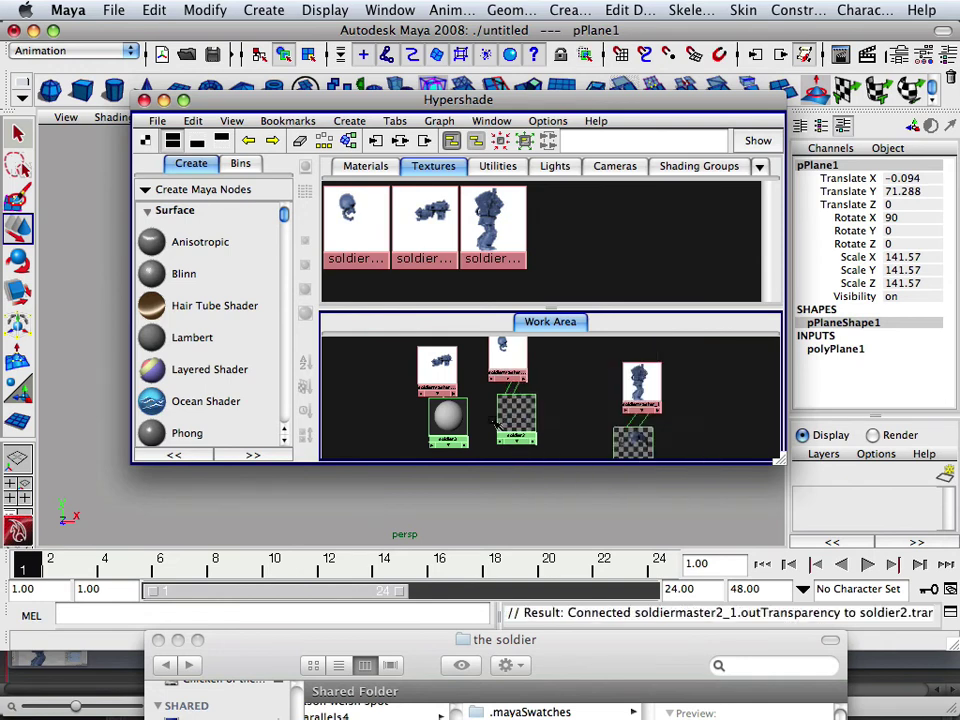
{"action": "middle_click_drag", "start_coordinate": [453, 424], "coordinate": [455, 425]}
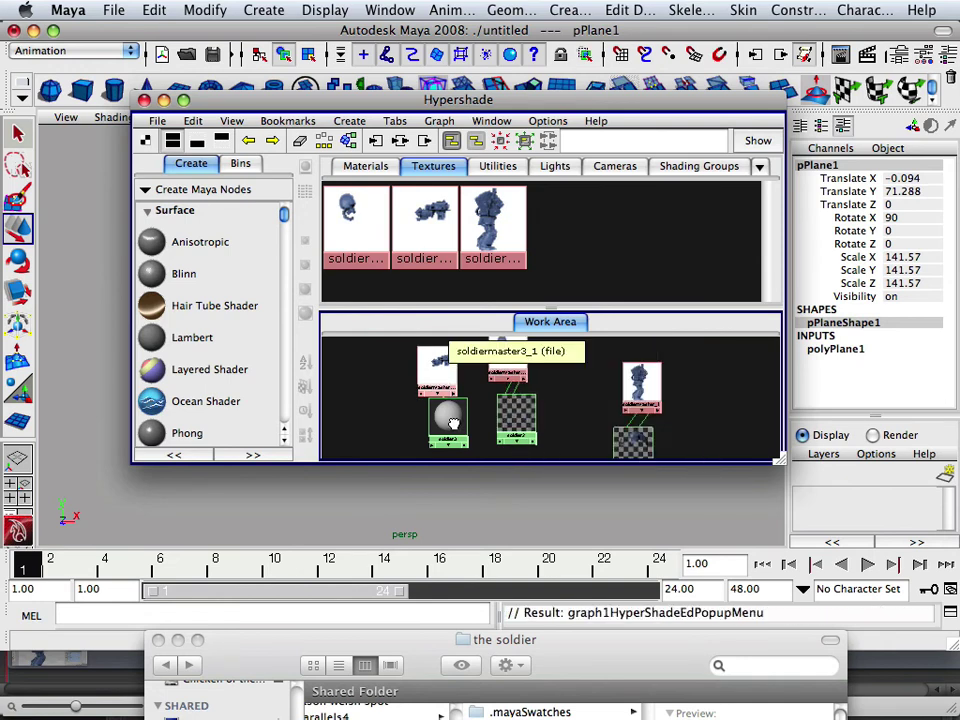
{"action": "left_click", "coordinate": [461, 469]}
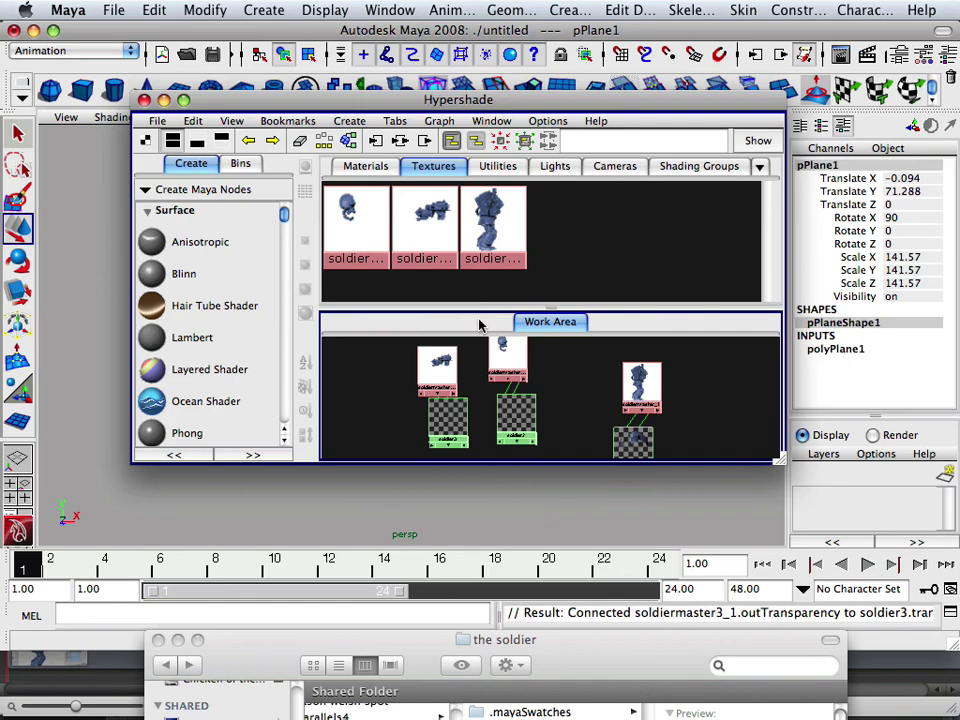
{"action": "left_click_drag", "start_coordinate": [309, 100], "coordinate": [725, 133]}
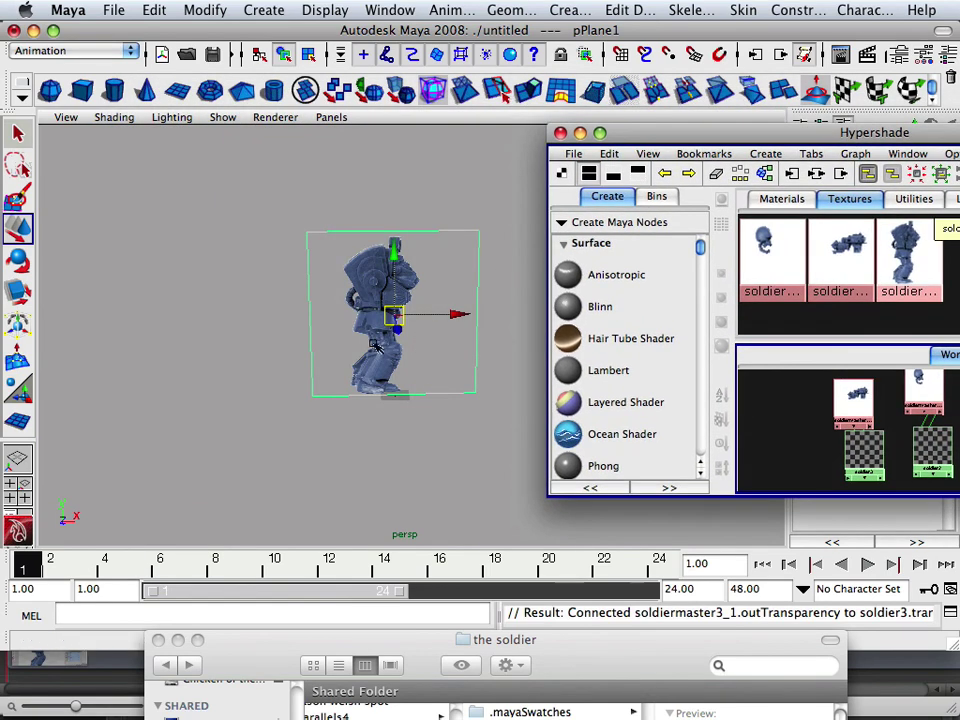
- Tumble and dolly the perspective camera in close around the cut-out soldier on the plane
{"action": "left_click_drag", "start_coordinate": [282, 260], "coordinate": [355, 340], "text": "alt"}
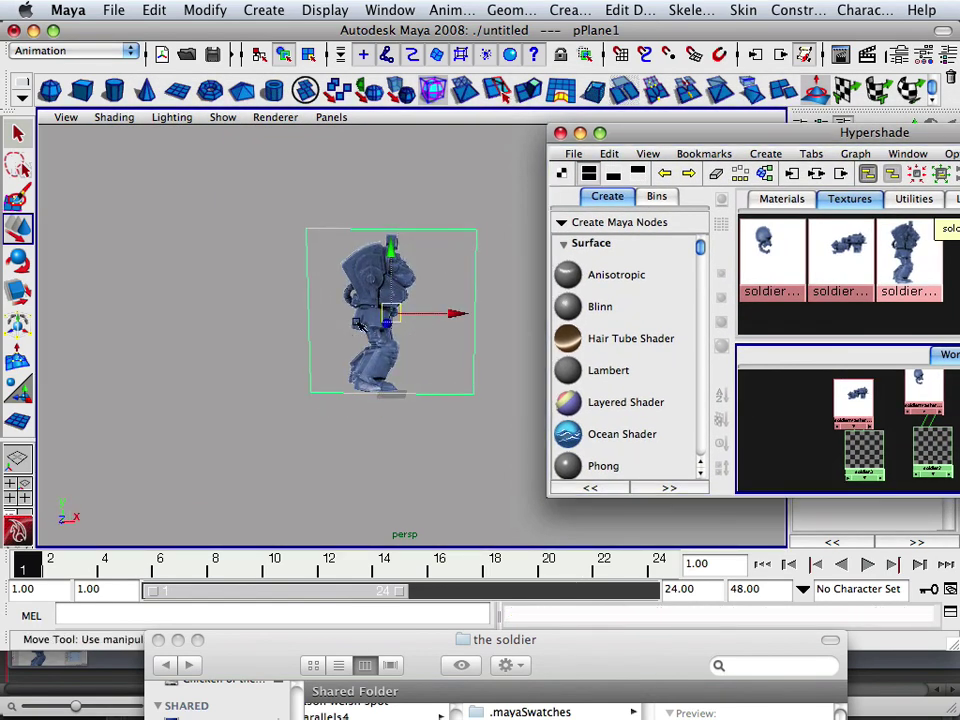
{"action": "right_click_drag", "start_coordinate": [355, 340], "coordinate": [311, 392], "text": "alt"}
{"action": "left_click_drag", "start_coordinate": [311, 392], "coordinate": [332, 391], "text": "alt"}
{"action": "right_click_drag", "start_coordinate": [332, 393], "coordinate": [370, 395], "text": "alt"}
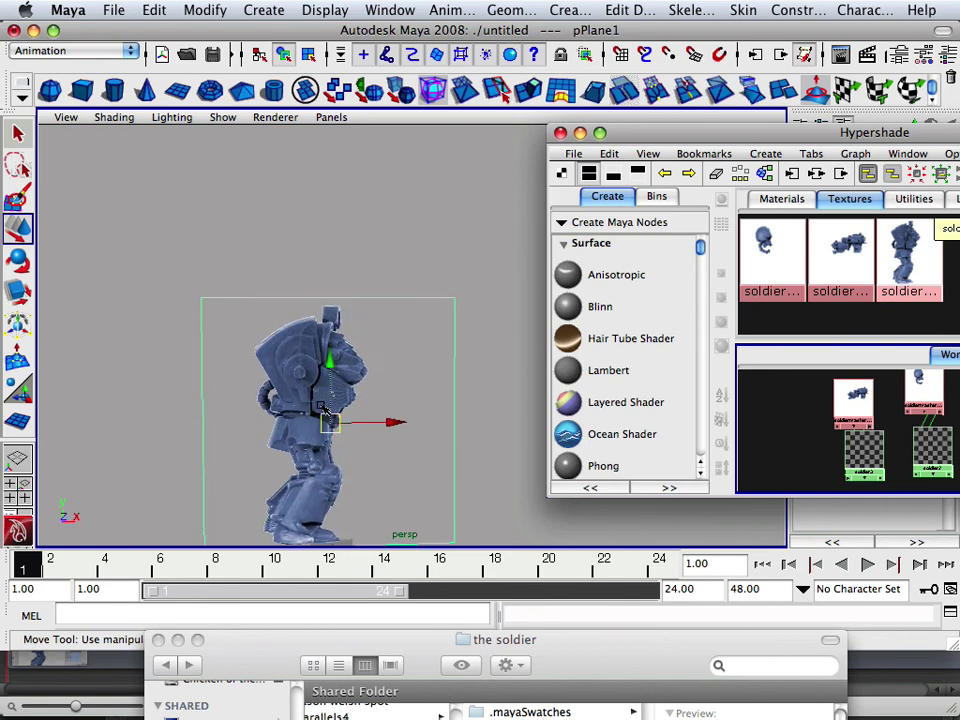
{"action": "left_click_drag", "start_coordinate": [370, 395], "coordinate": [362, 395], "text": "alt"}
{"action": "right_click_drag", "start_coordinate": [377, 424], "coordinate": [361, 337], "text": "alt"}
{"action": "left_click_drag", "start_coordinate": [361, 337], "coordinate": [360, 330], "text": "alt"}
{"action": "right_click_drag", "start_coordinate": [360, 330], "coordinate": [369, 369], "text": "alt"}
{"action": "left_click_drag", "start_coordinate": [369, 369], "coordinate": [346, 378], "text": "alt"}
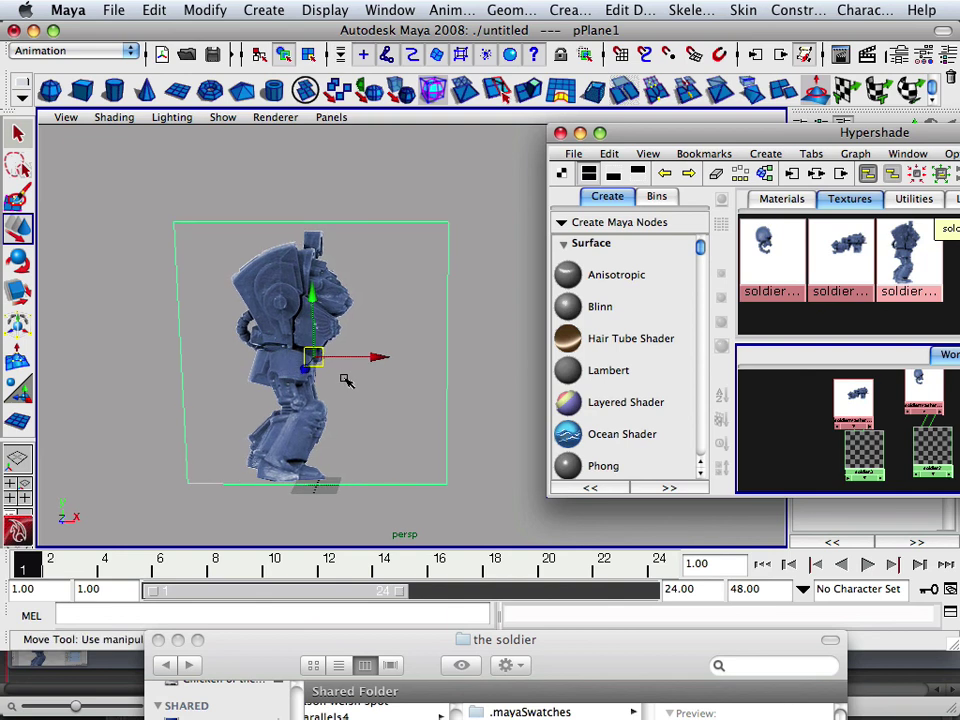